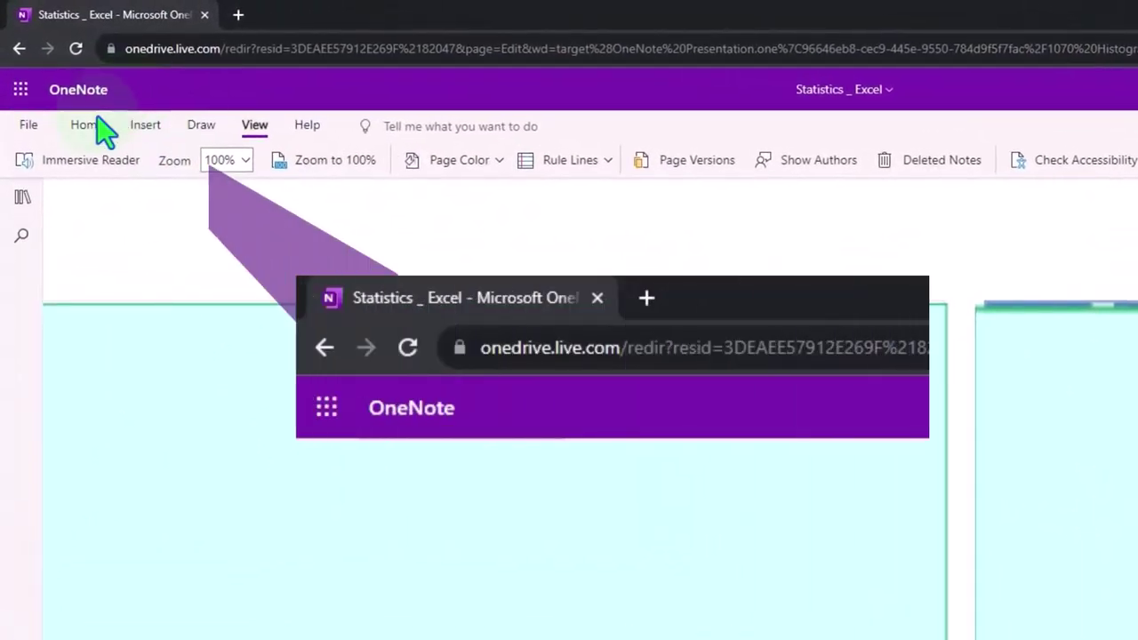
# - Open the navigation pane and choose the OneNote and Excel transcript section
pyautogui.click(24, 199)
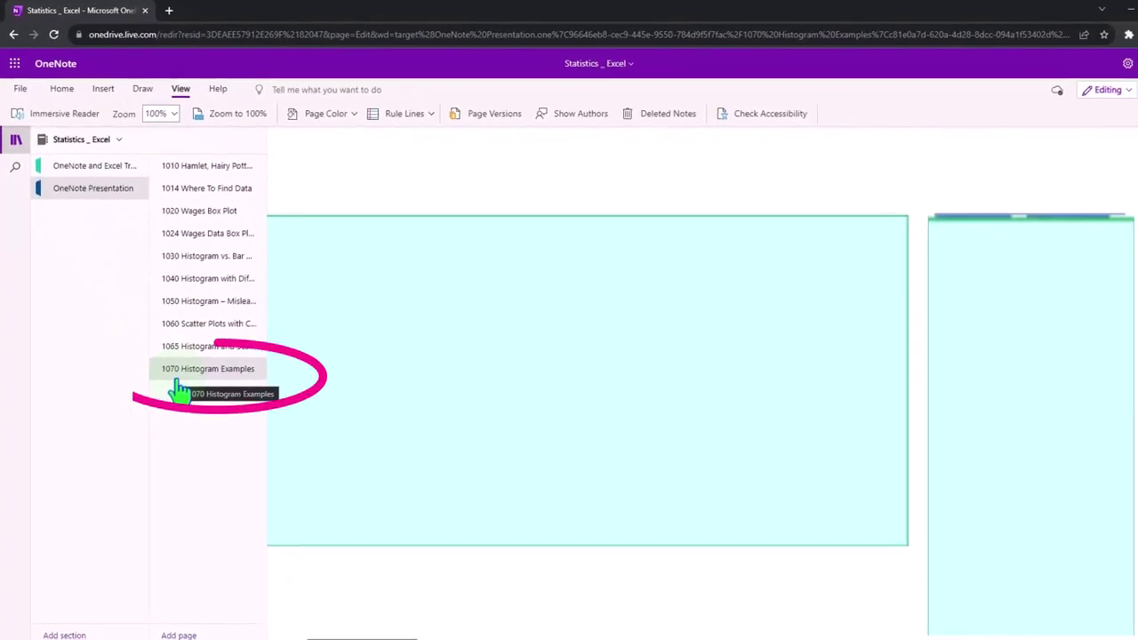
pyautogui.click(90, 171)
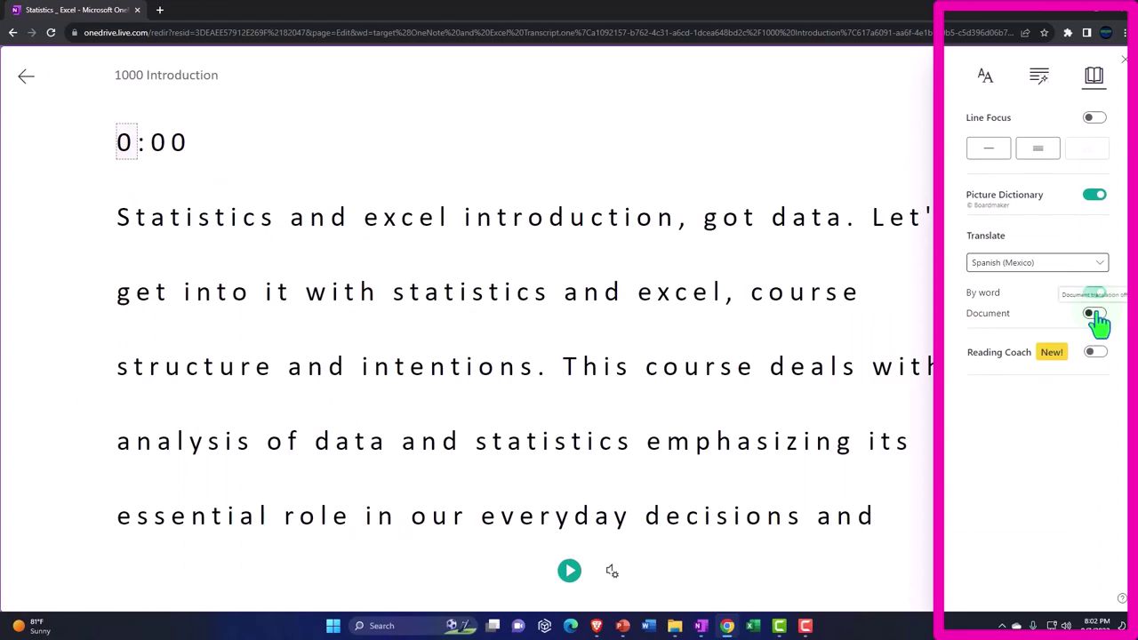
# - Translate the whole transcript document into Spanish (Mexico) and scroll through the result
pyautogui.click(1095, 313)
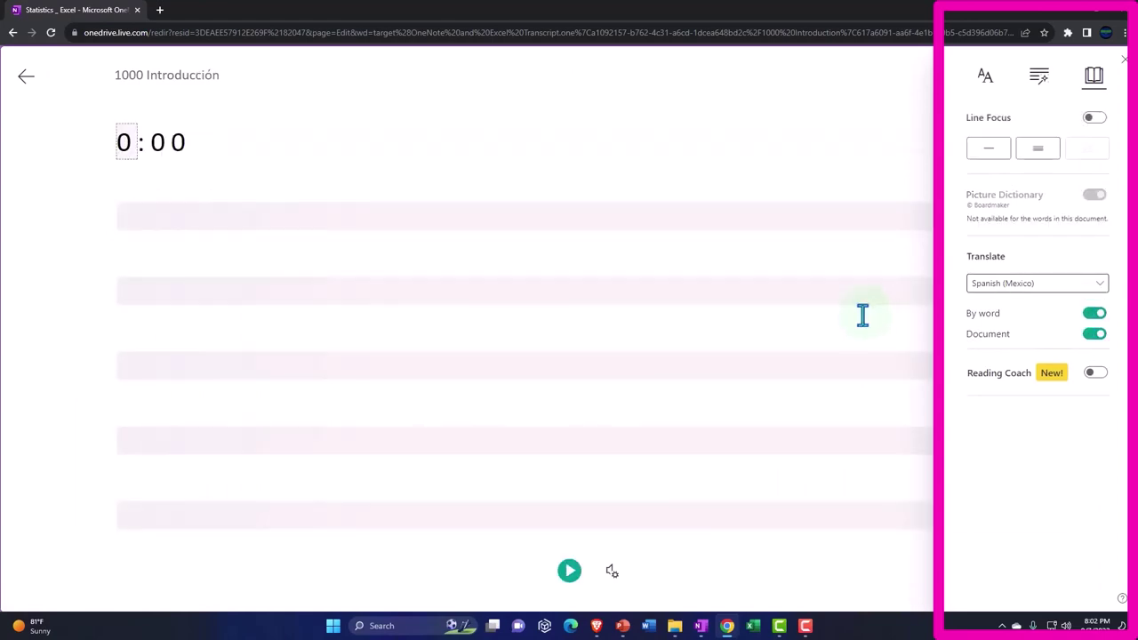
pyautogui.scroll(-6, 858, 325)
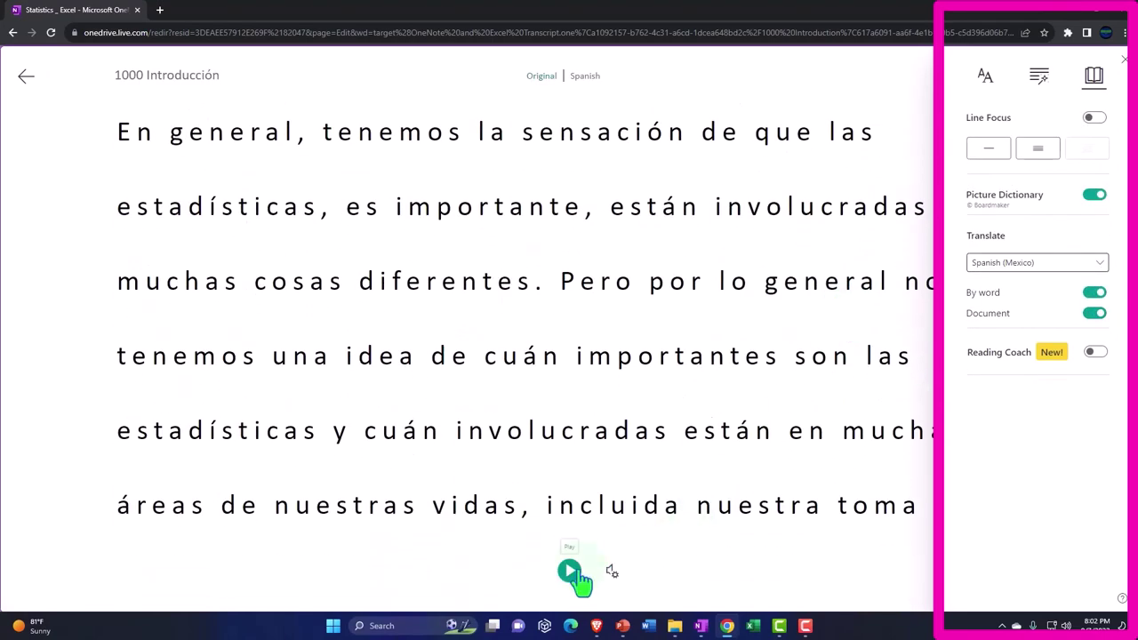
pyautogui.scroll(-10, 732, 496)
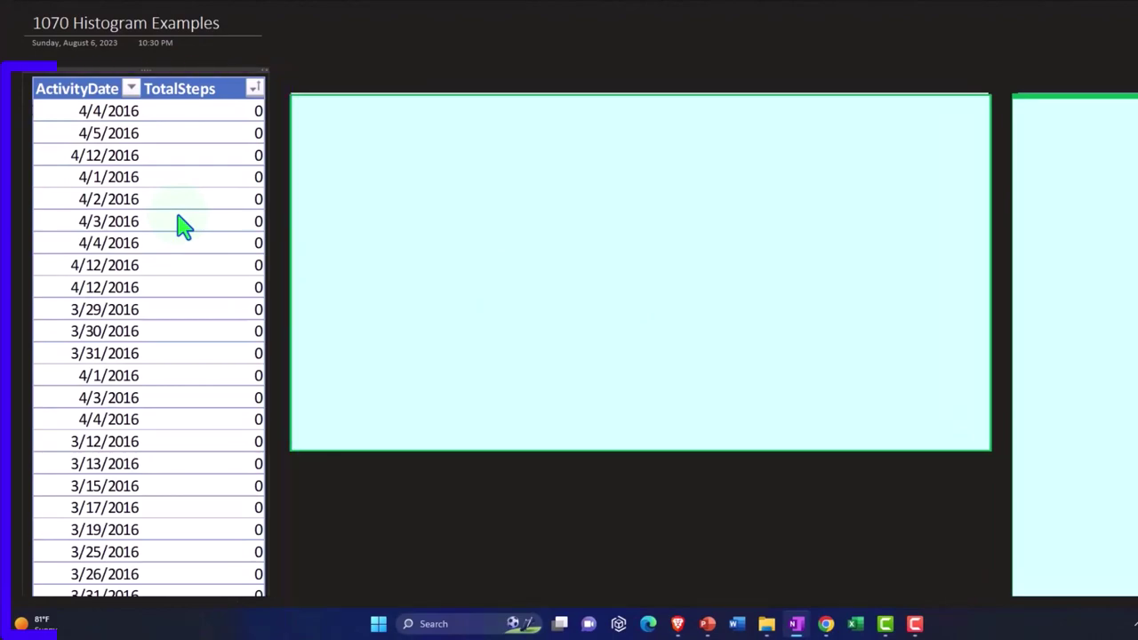
pyautogui.scroll(-15, 178, 227)
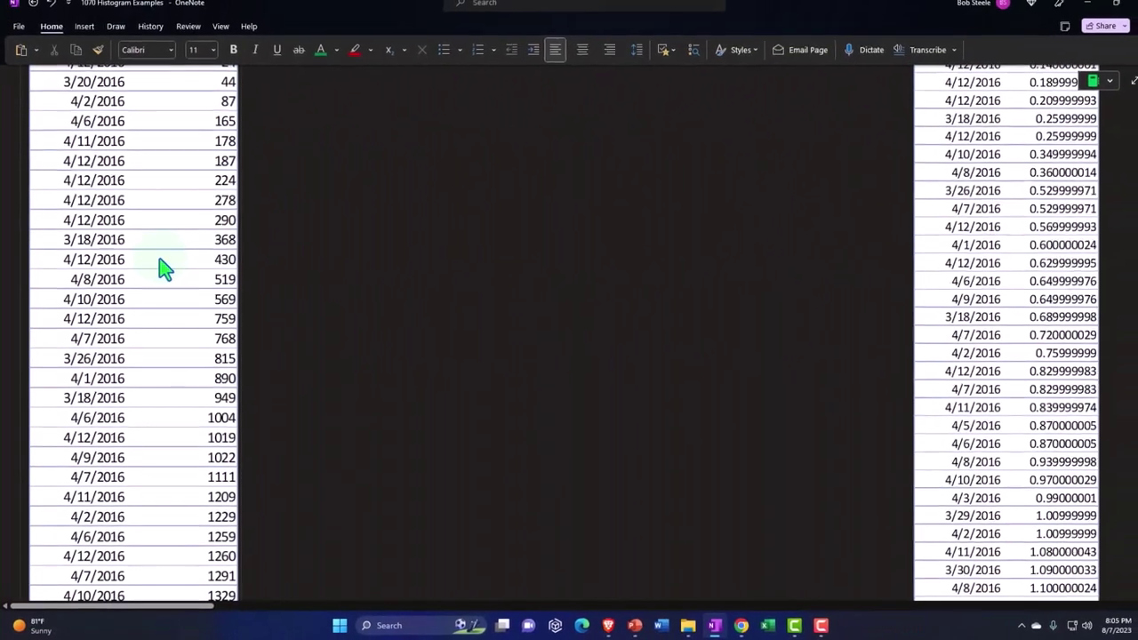
pyautogui.scroll(-15, 164, 269)
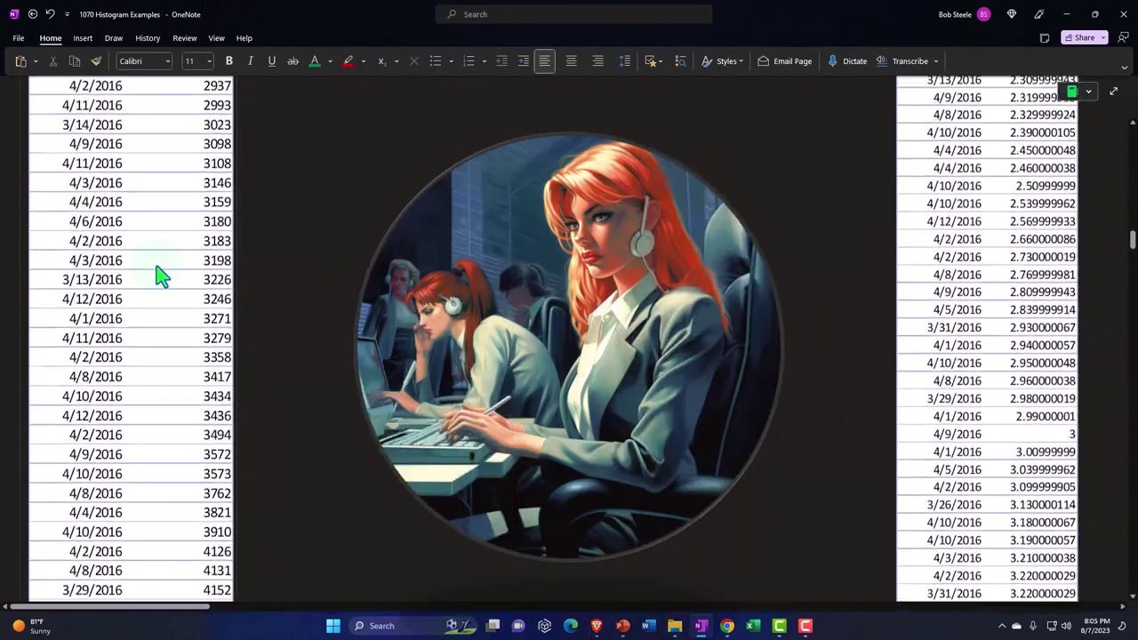
pyautogui.scroll(-15, 160, 277)
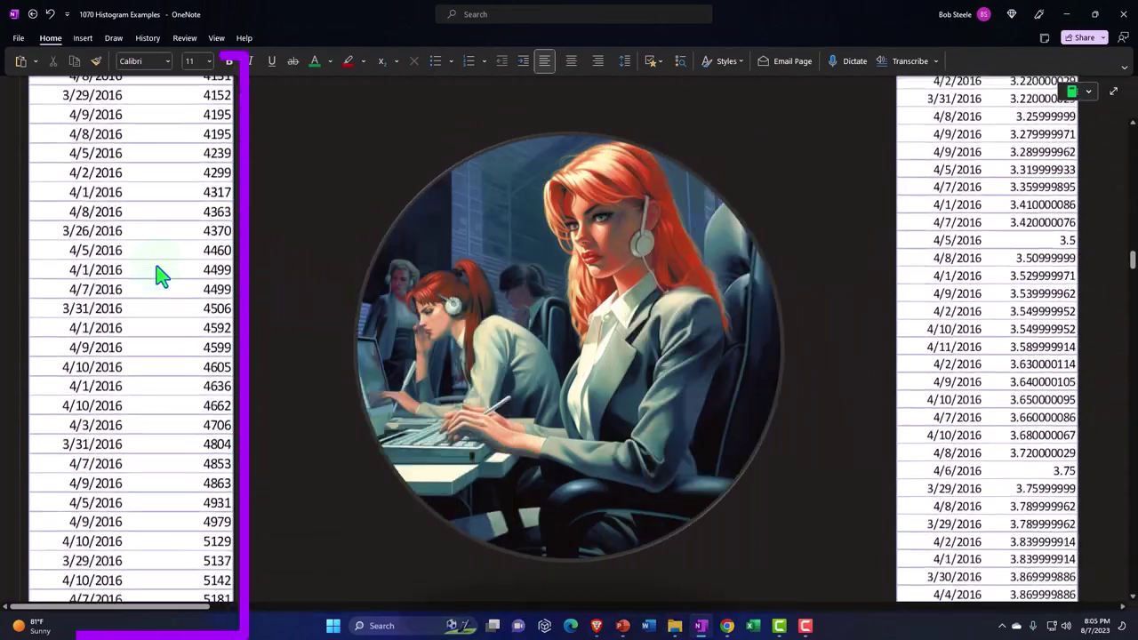
pyautogui.scroll(-15, 160, 277)
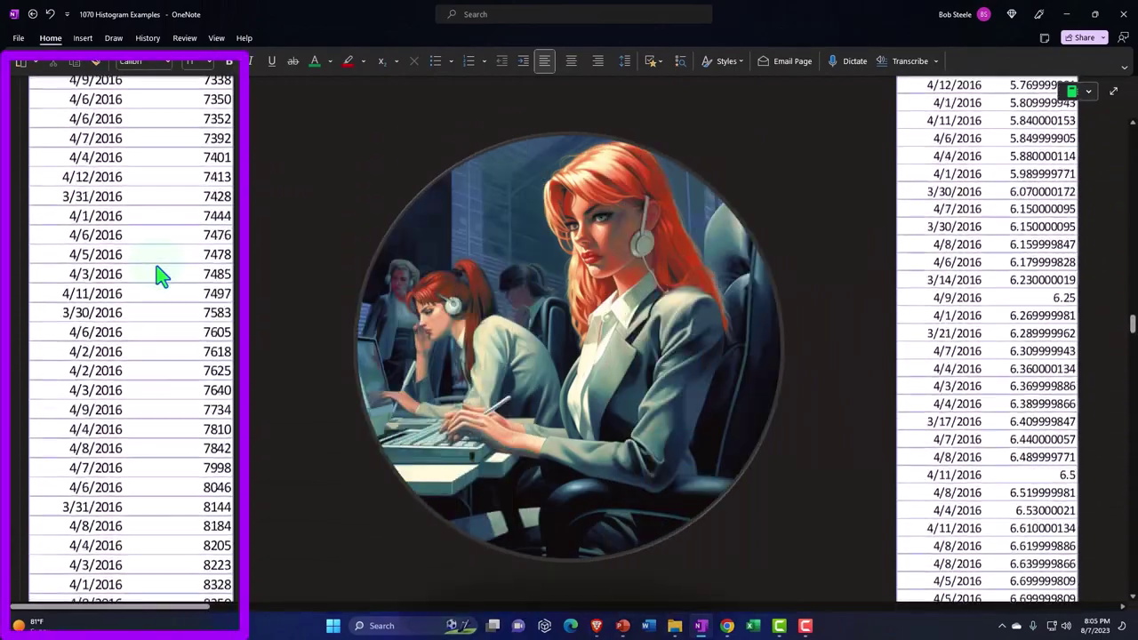
pyautogui.scroll(-5, 160, 276)
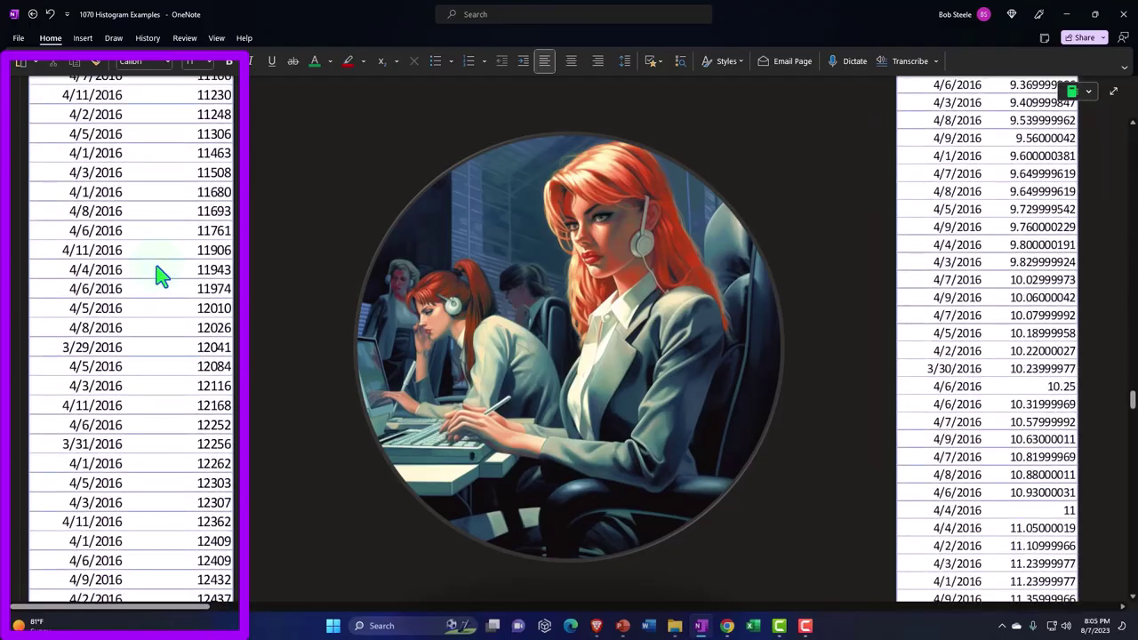
pyautogui.scroll(20, 160, 277)
pyautogui.scroll(20, 160, 277)
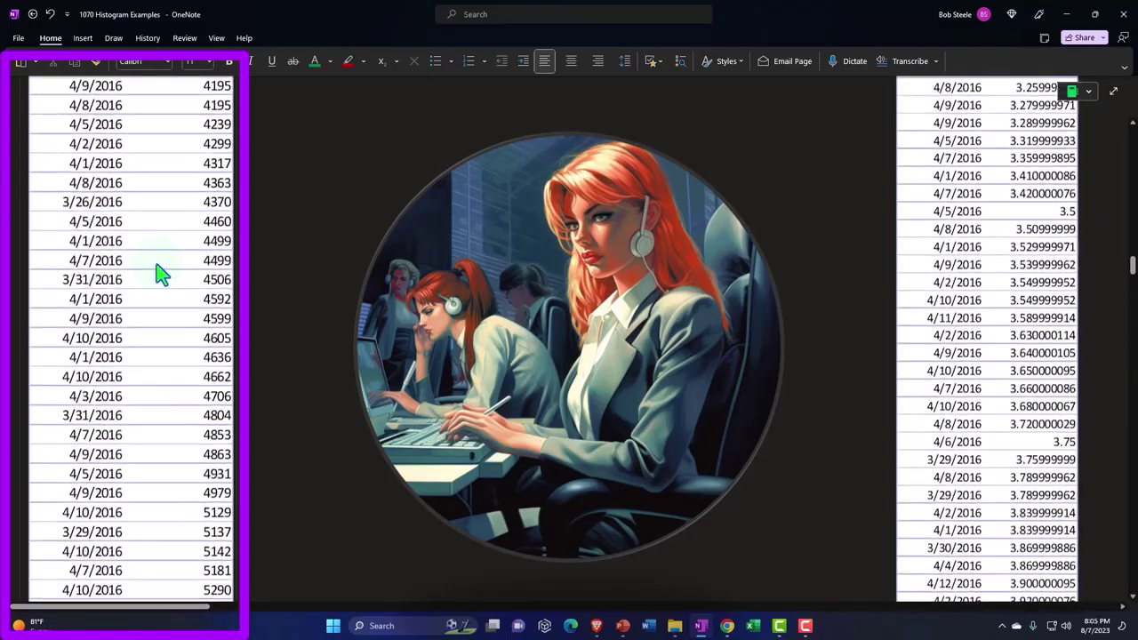
pyautogui.scroll(1, 161, 277)
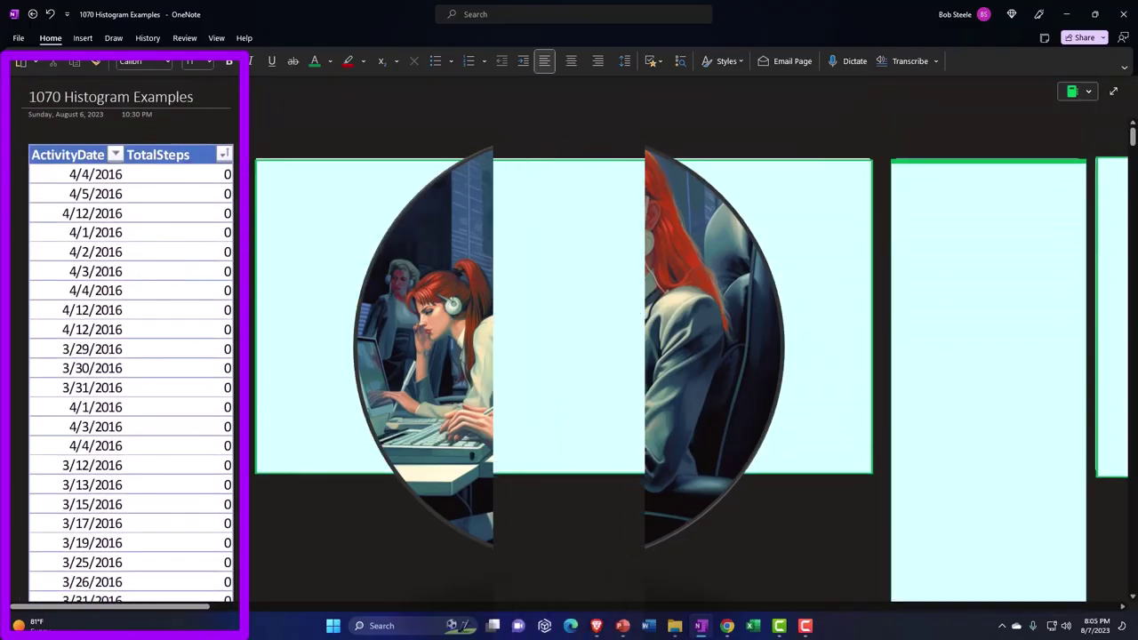
# - Place the TotalSteps histogram, 2,500-step bins from 0 to 30,000, in the cyan placeholder
pyautogui.click(466, 340)
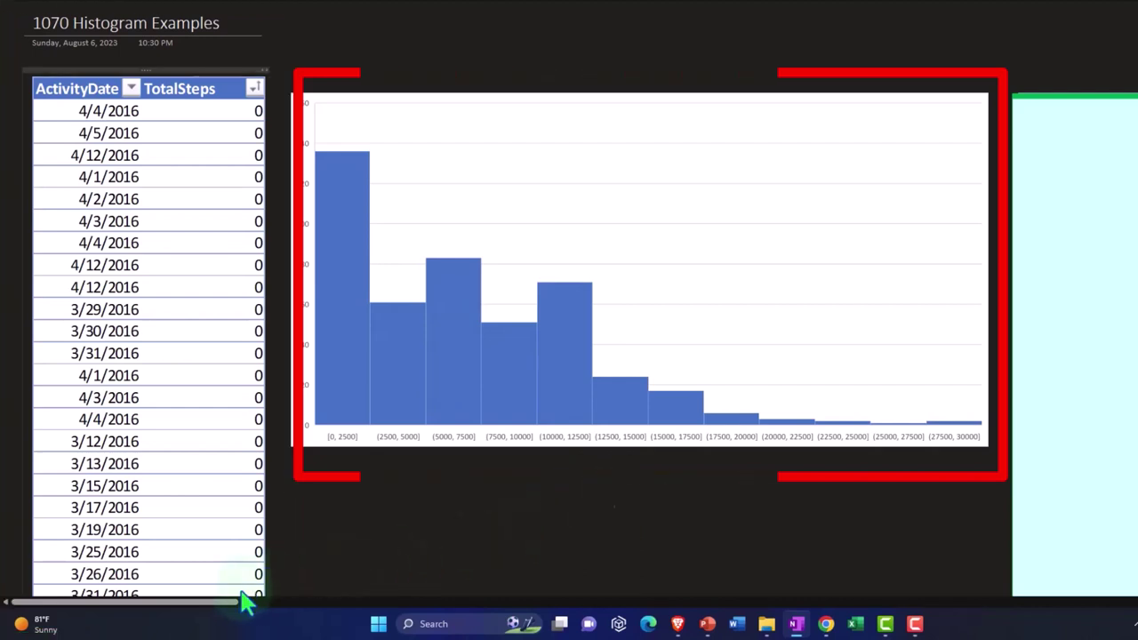
pyautogui.moveTo(236, 605); pyautogui.dragTo(373, 622)
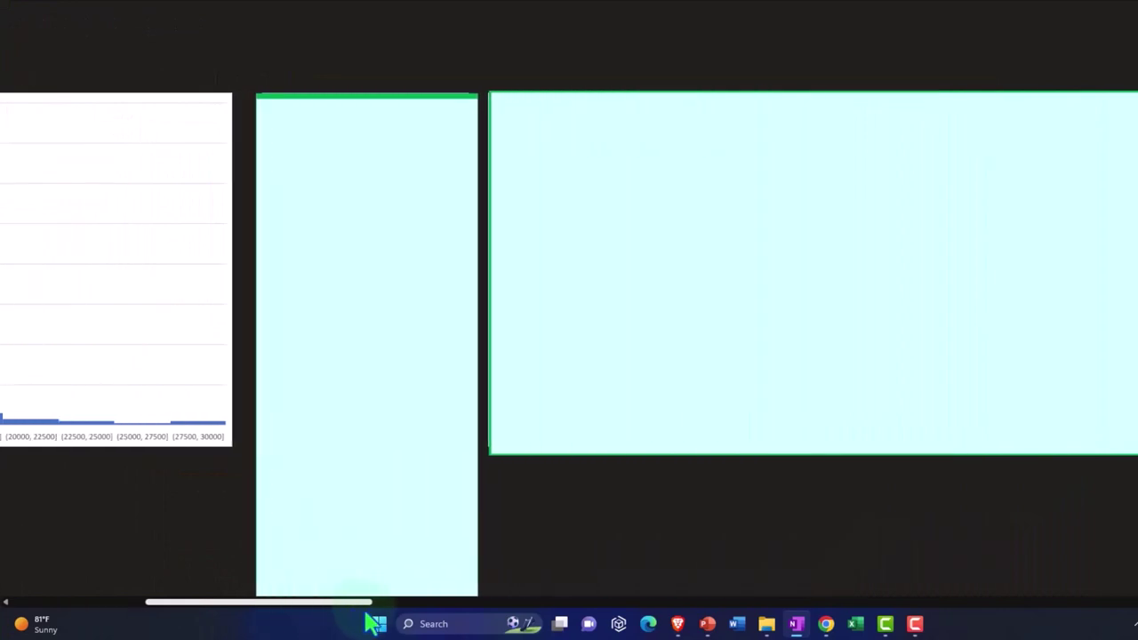
# - Select the tall cyan block and scroll to the TotalDistance table sorted from 0 to 27.53
pyautogui.click(338, 249)
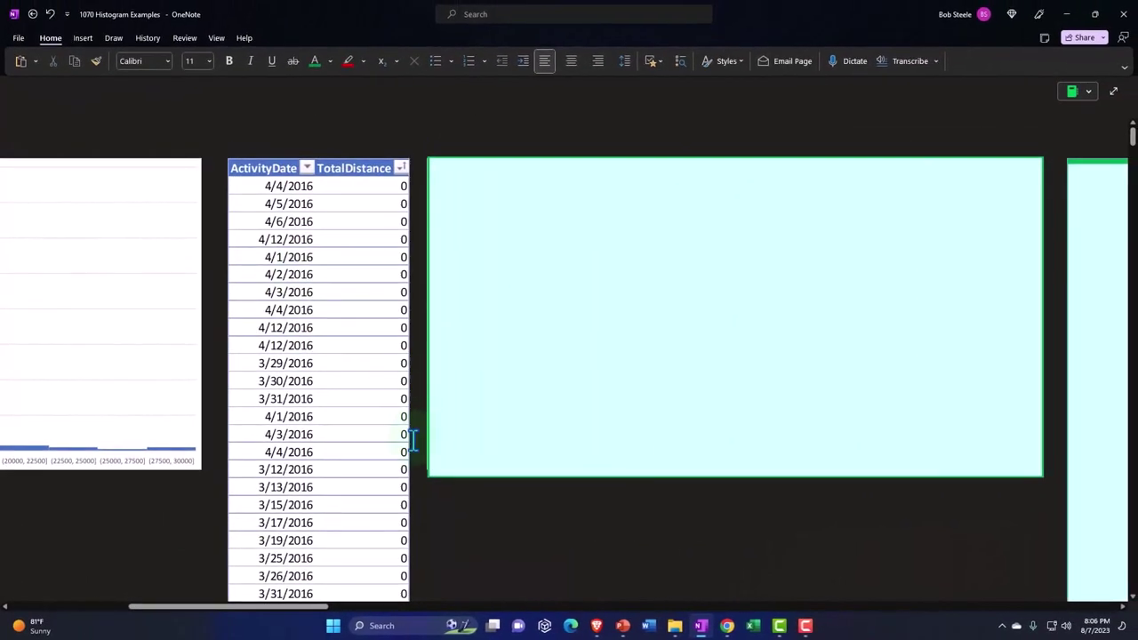
pyautogui.hscroll(2, 329, 624)
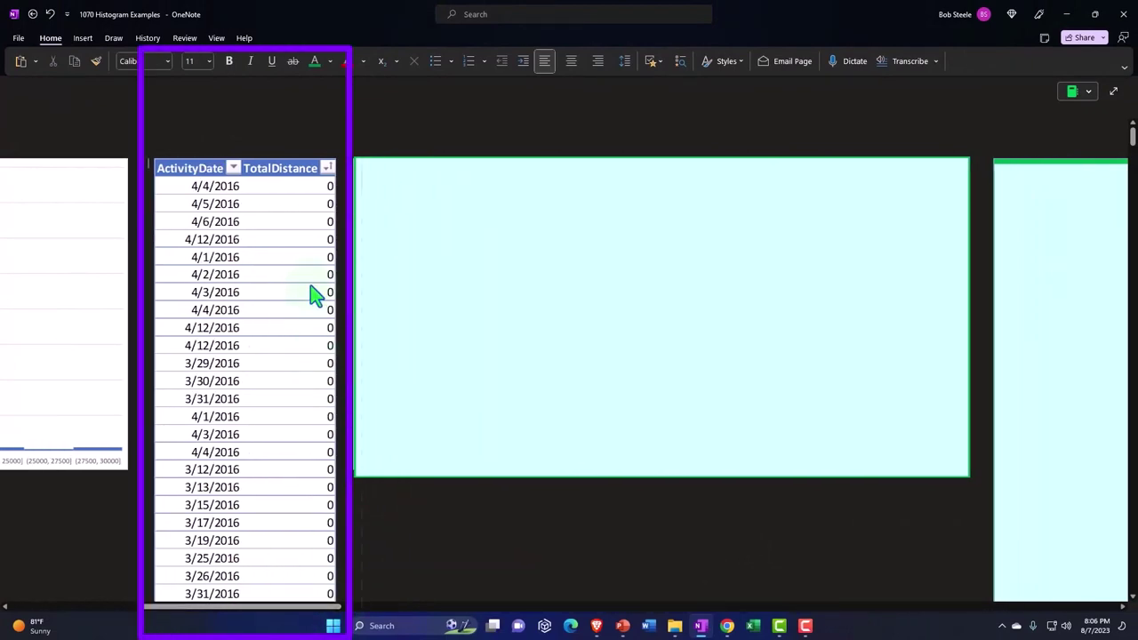
pyautogui.scroll(-12, 313, 293)
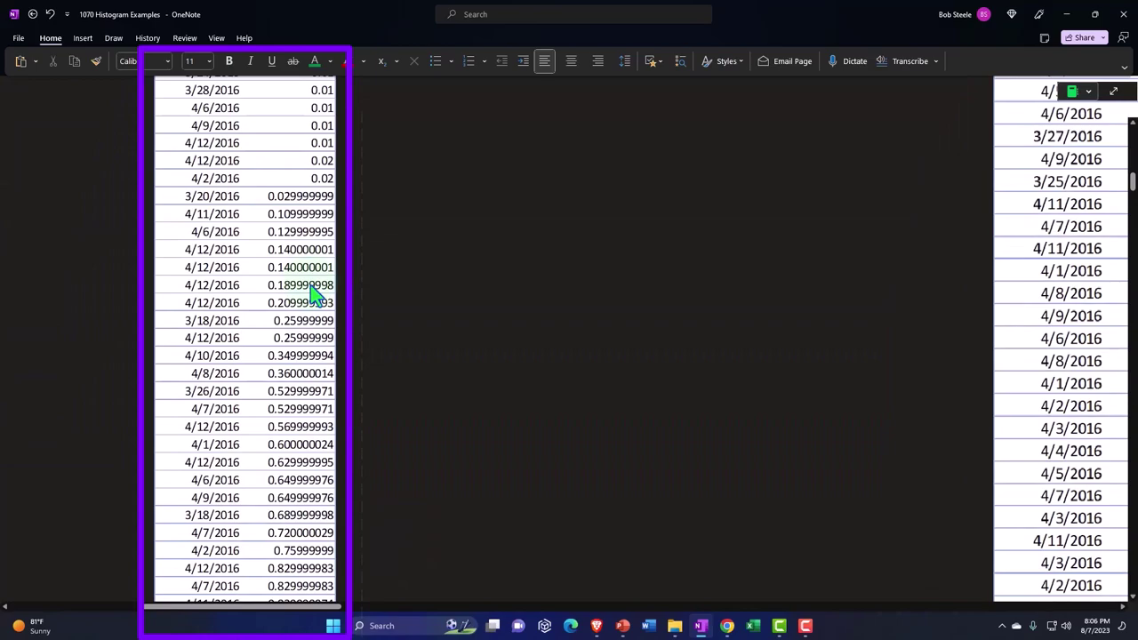
pyautogui.scroll(-20, 313, 293)
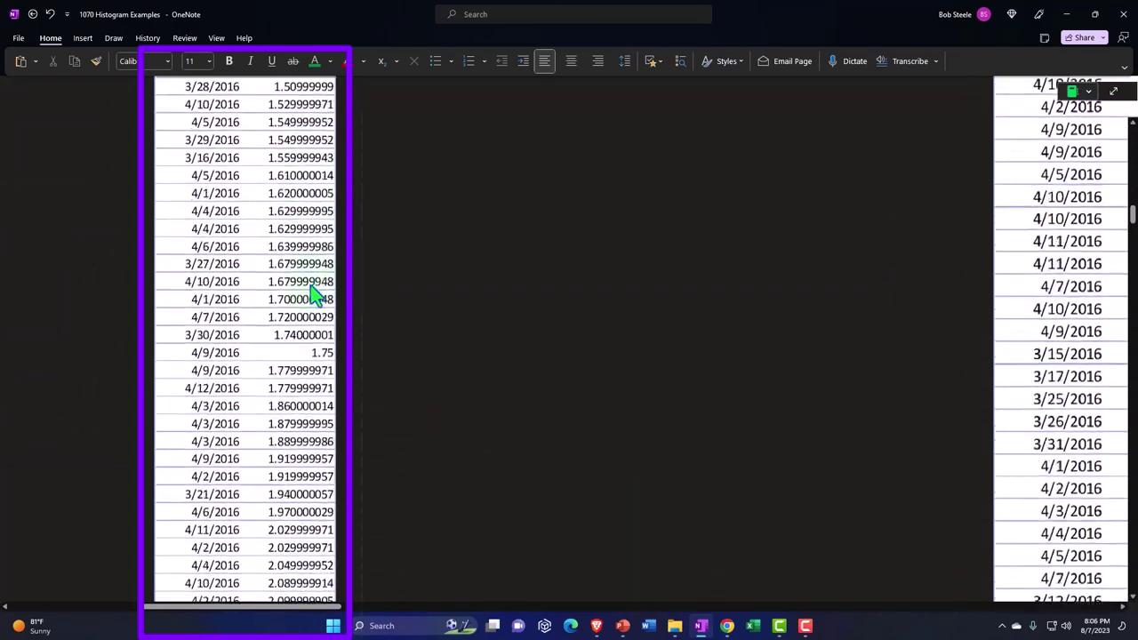
pyautogui.scroll(-20, 313, 294)
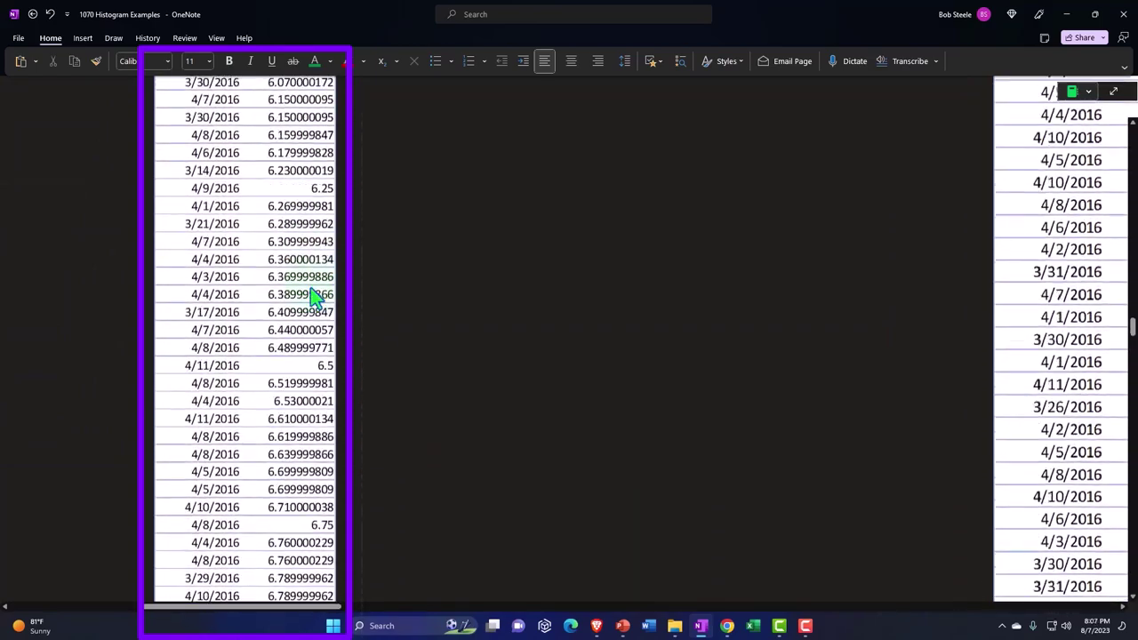
pyautogui.scroll(-20, 313, 298)
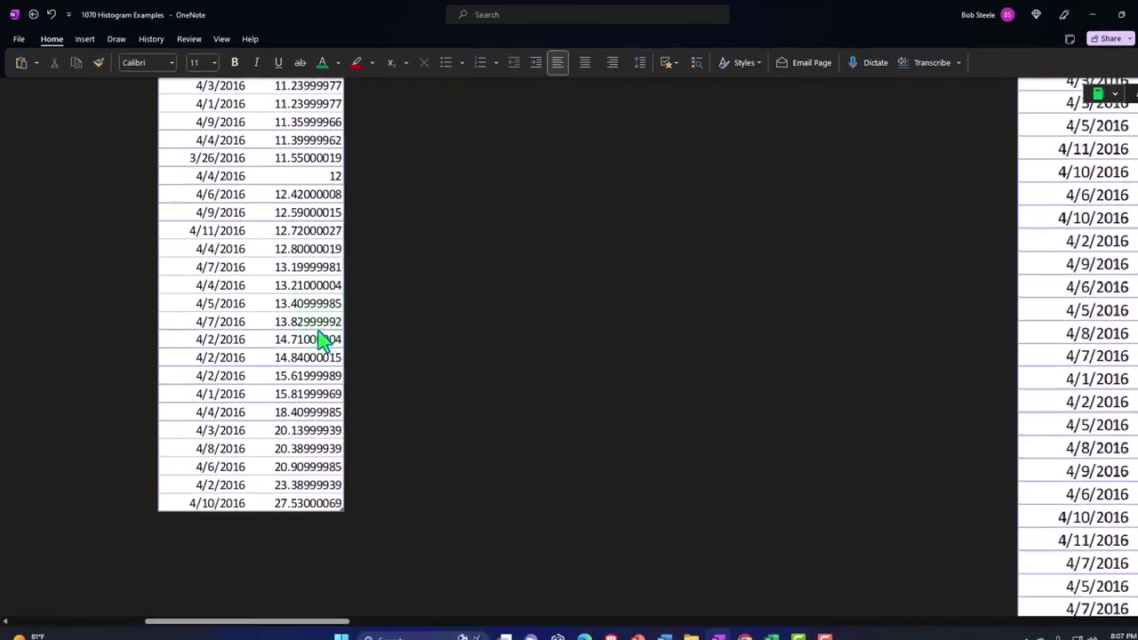
pyautogui.scroll(15, 544, 565)
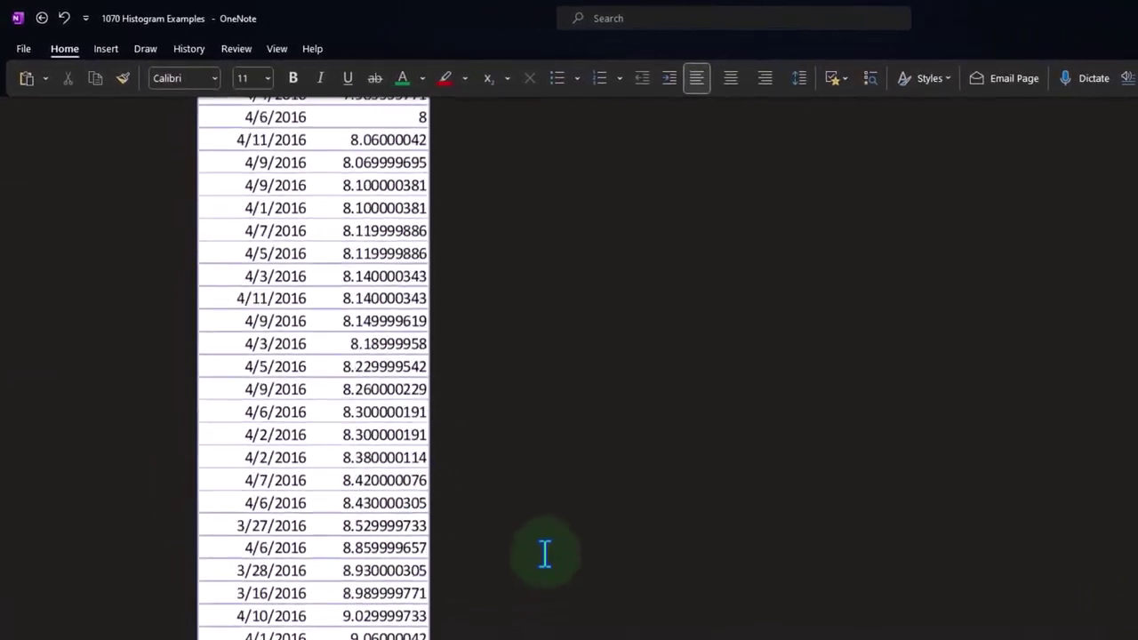
pyautogui.scroll(20, 544, 554)
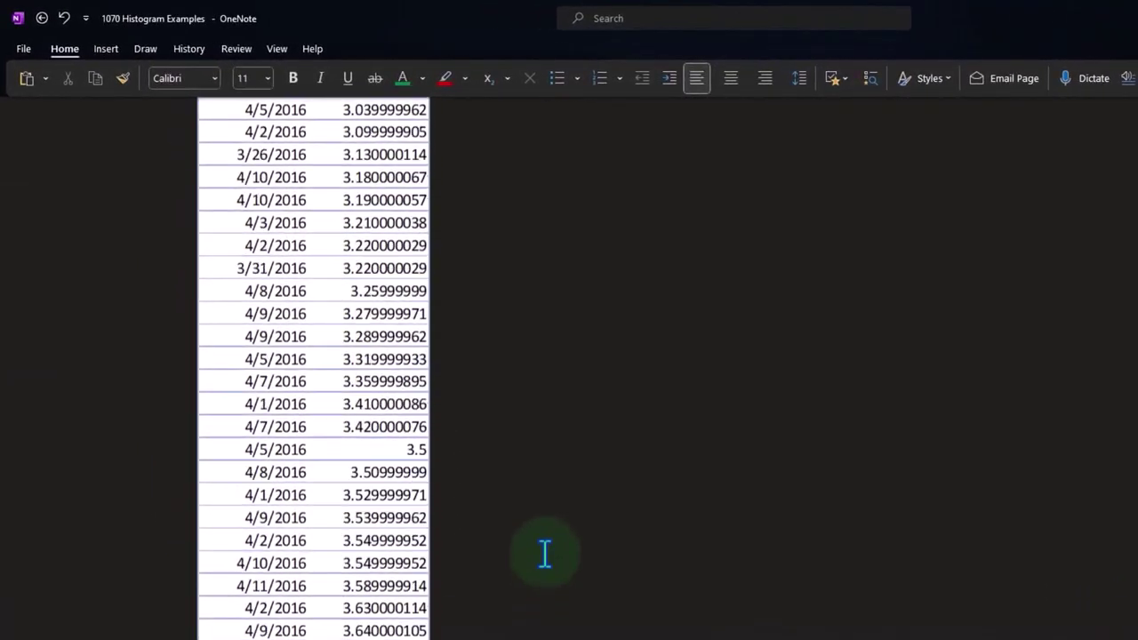
pyautogui.scroll(20, 537, 547)
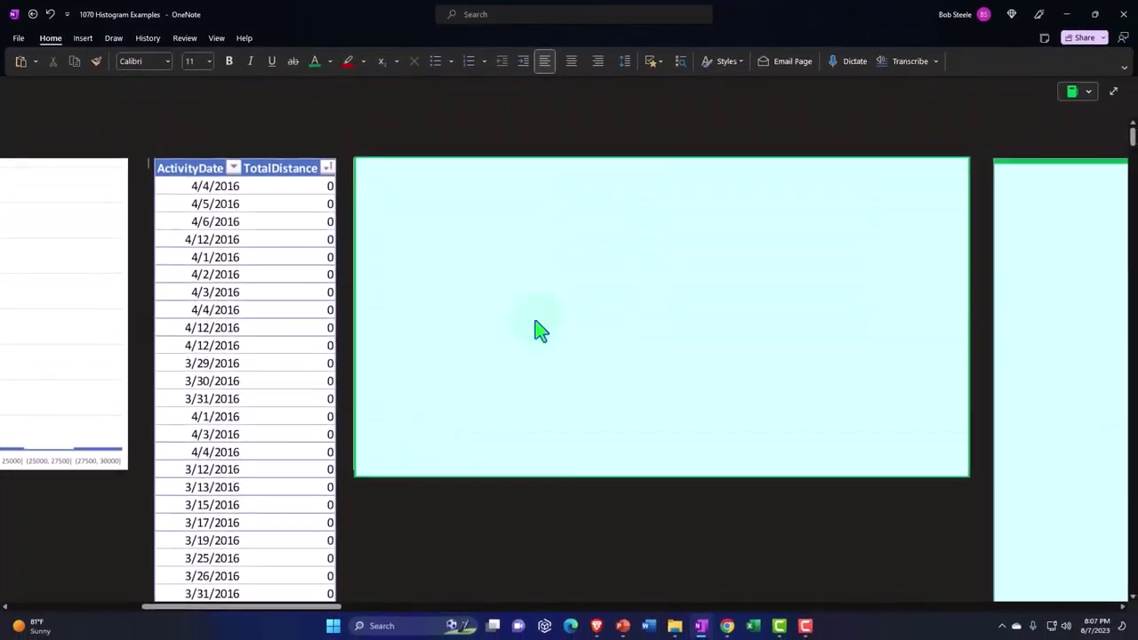
# - Render the TotalDistance histogram, bins [0, 1.9] to [26.6, 28.5], and review it beside the table
pyautogui.click(549, 305)
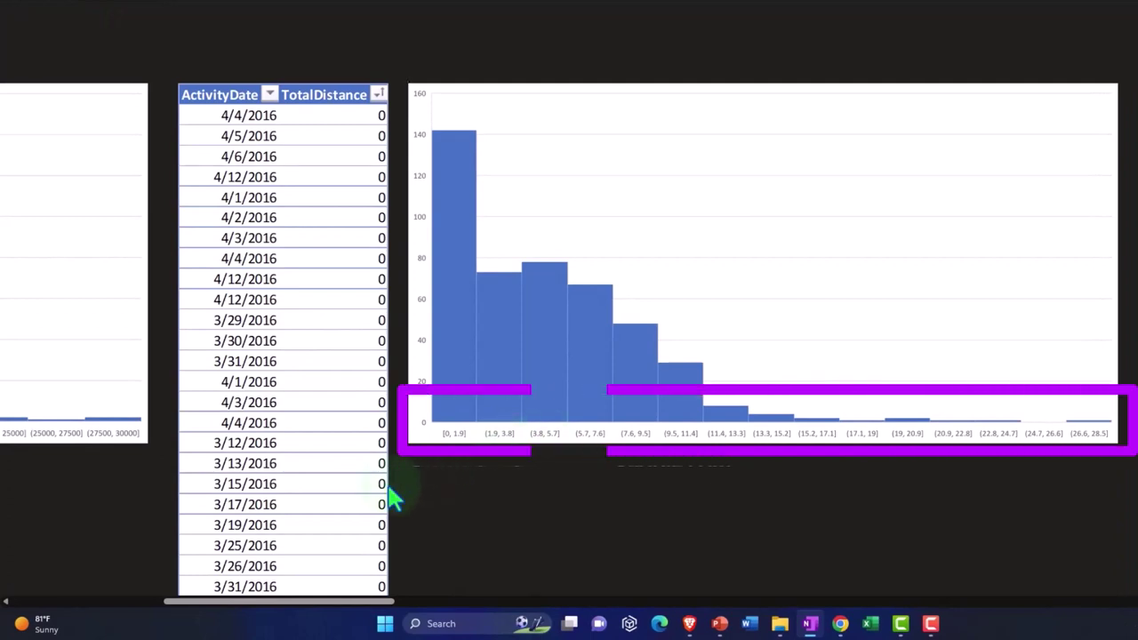
pyautogui.scroll(-2, 394, 500)
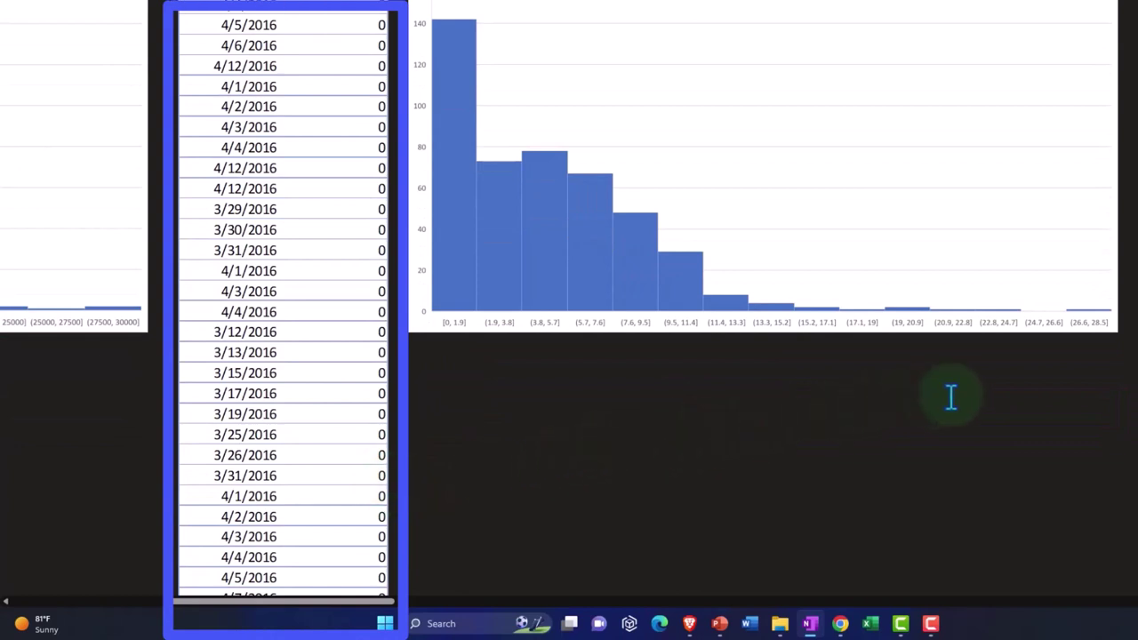
pyautogui.scroll(2, 954, 397)
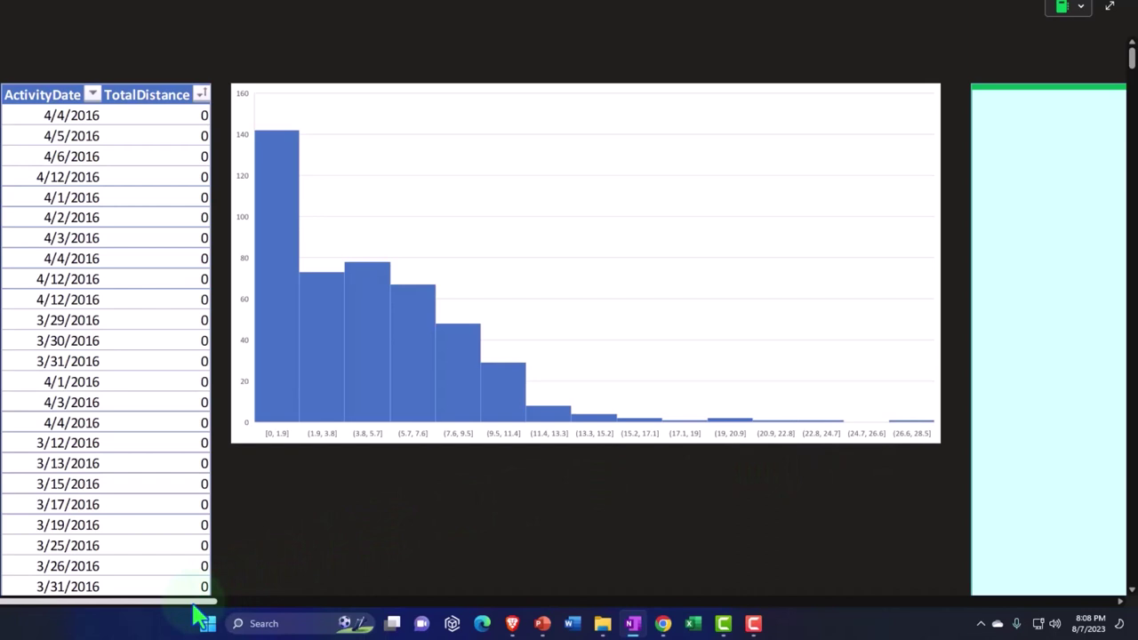
# - Move right to the Calories table and its histogram with bins [0, 370] to [4440, 4810]
pyautogui.moveTo(197, 607); pyautogui.dragTo(418, 610)
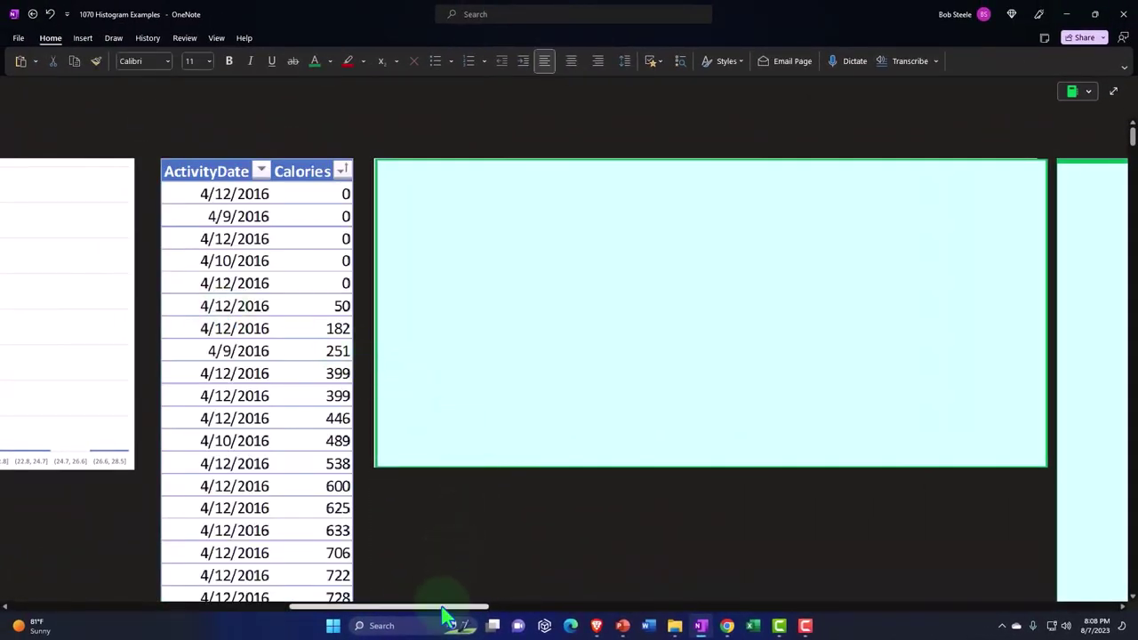
pyautogui.moveTo(445, 612); pyautogui.dragTo(463, 612)
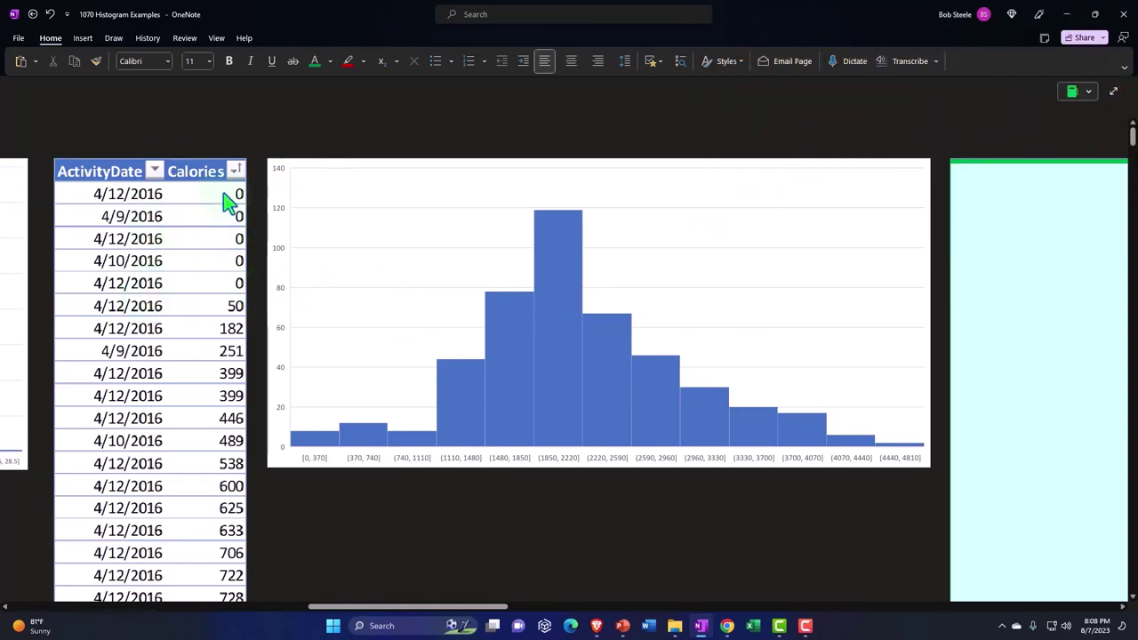
pyautogui.scroll(-15, 209, 217)
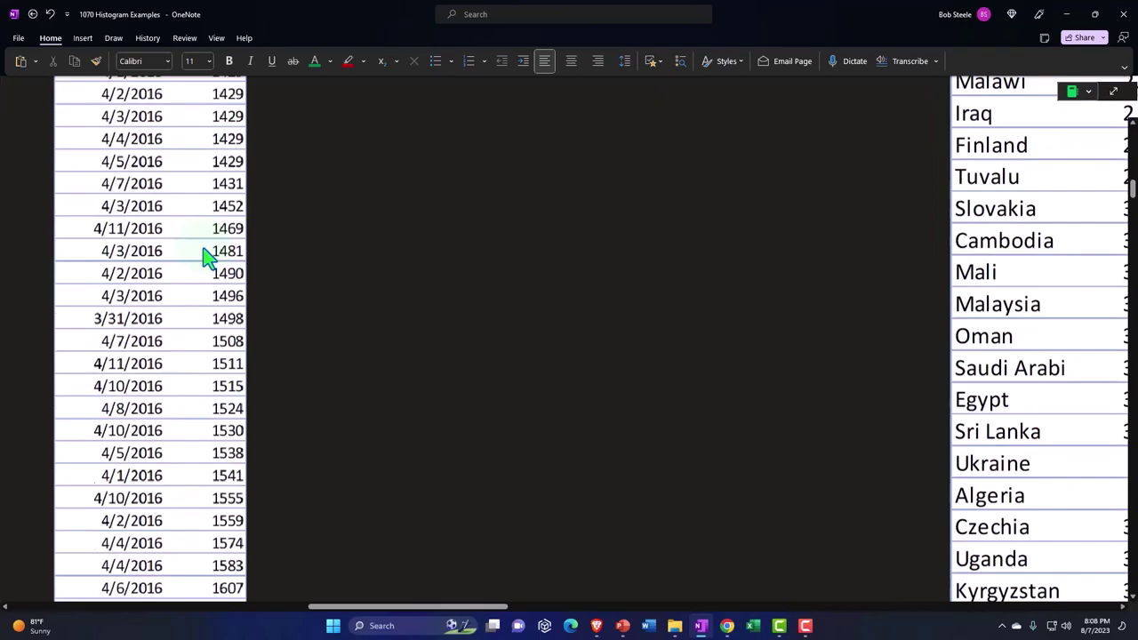
pyautogui.scroll(-20, 209, 258)
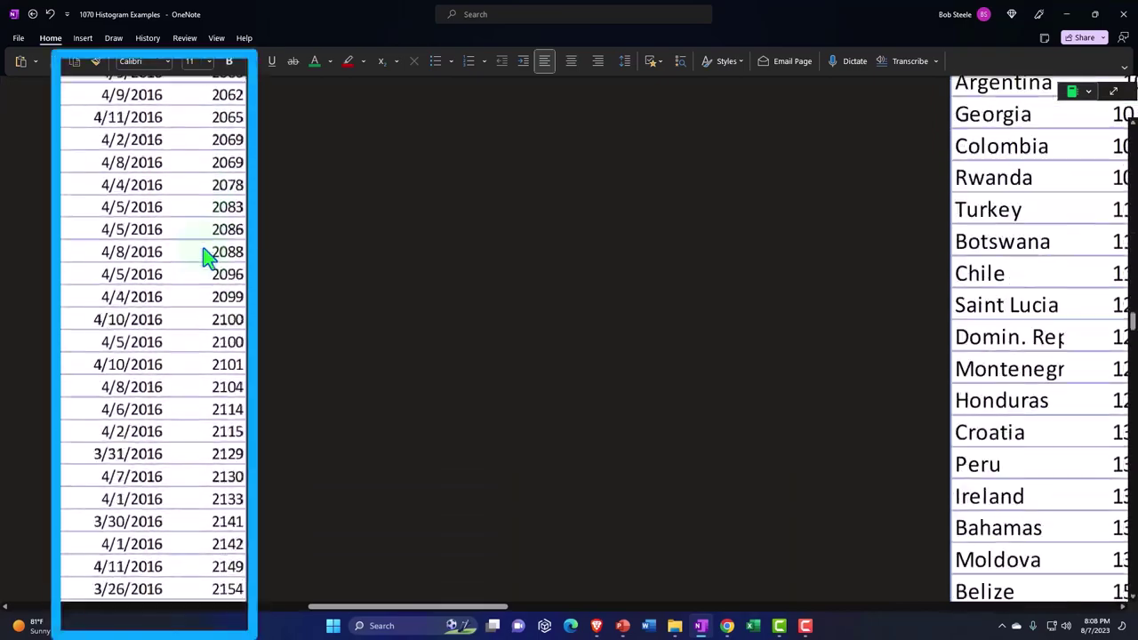
pyautogui.scroll(-8, 209, 258)
pyautogui.scroll(20, 209, 258)
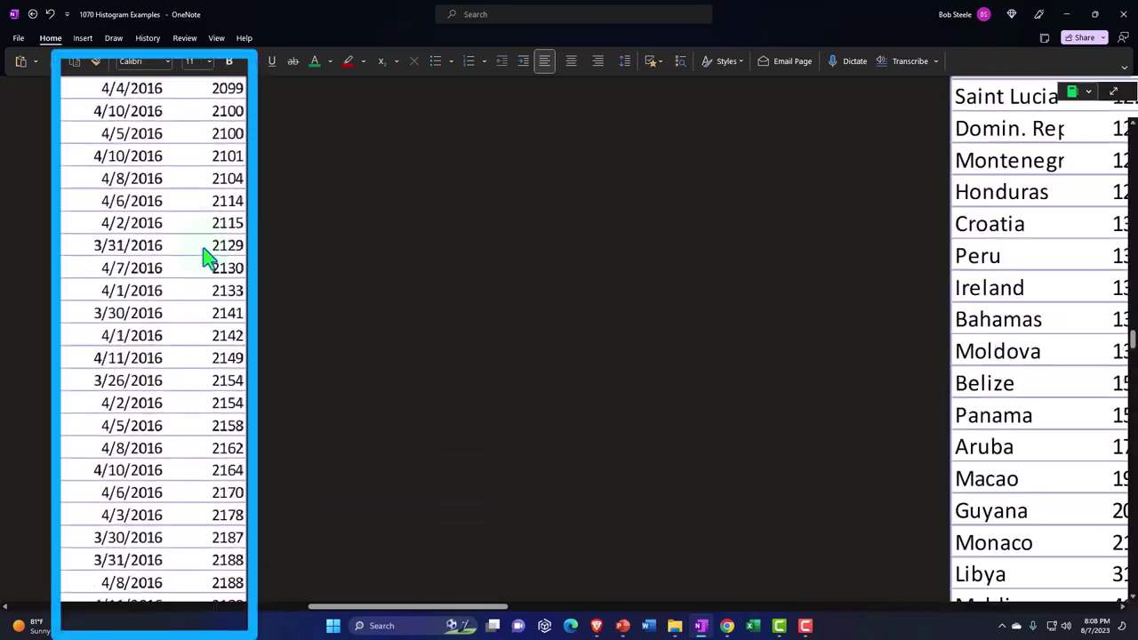
pyautogui.scroll(20, 209, 258)
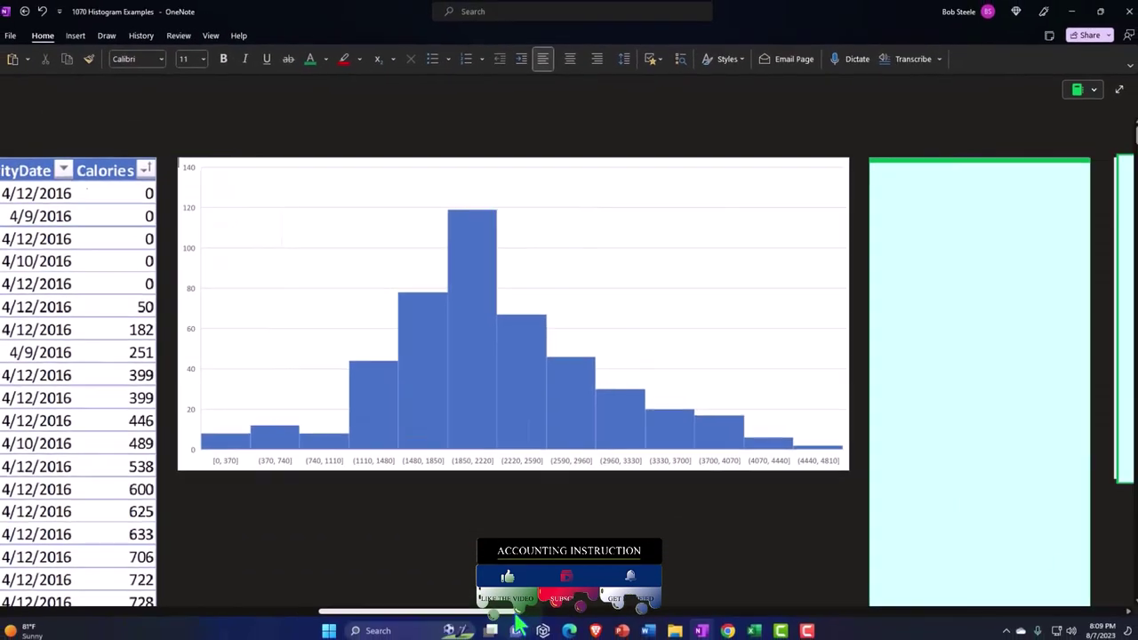
# - Review earlier histograms, then move to the Country/Value table sorted ascending from -20.74
pyautogui.hscroll(5, 569, 355)
pyautogui.moveTo(585, 610); pyautogui.dragTo(630, 610)
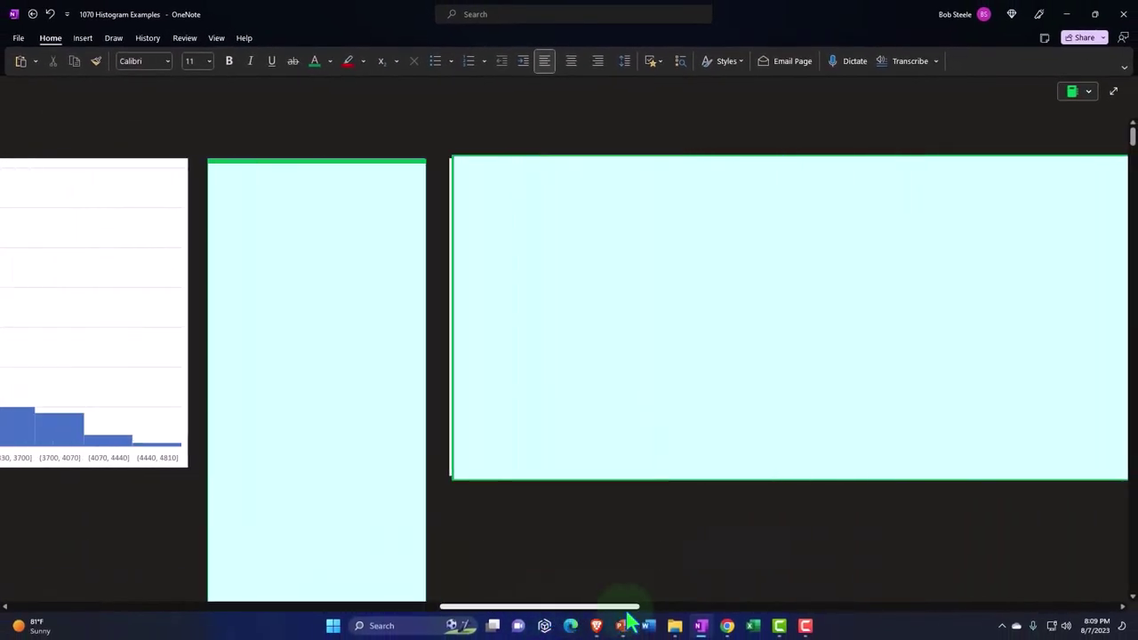
pyautogui.click(378, 328)
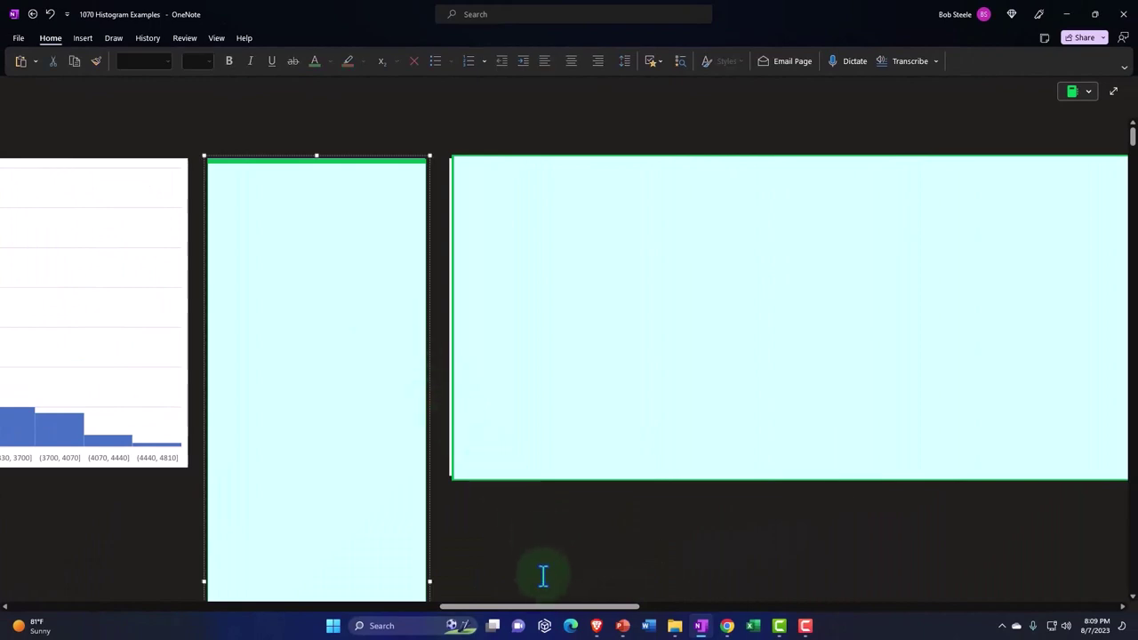
pyautogui.moveTo(549, 610); pyautogui.dragTo(114, 623)
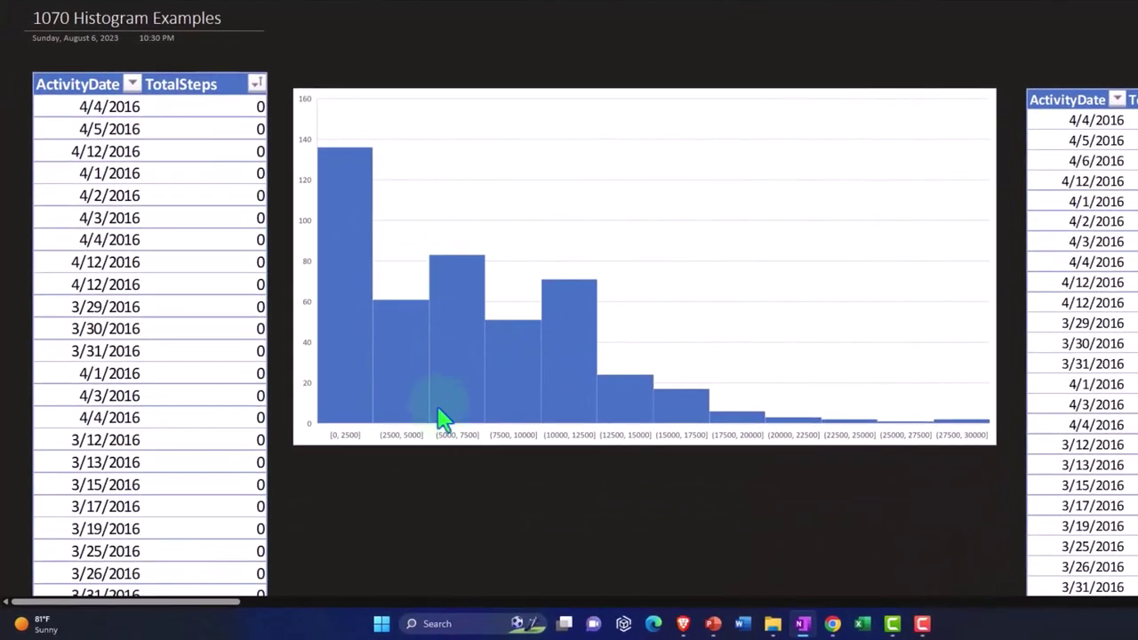
pyautogui.moveTo(220, 612); pyautogui.dragTo(569, 623)
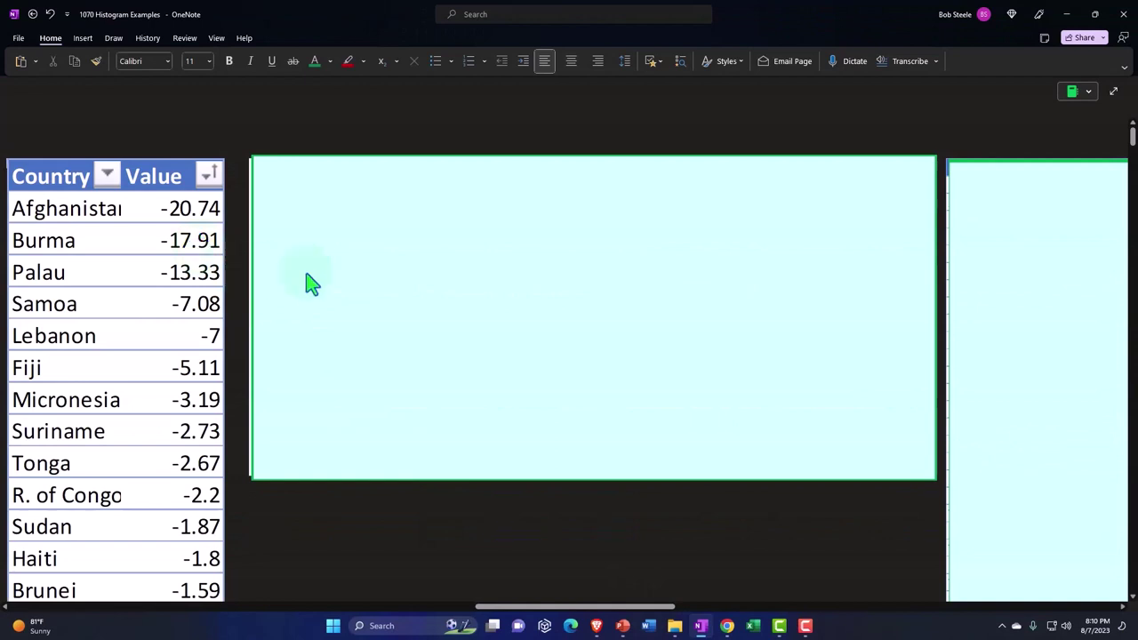
# - Render the Country/Value histogram, review its table, and move toward the GDP per capita table
pyautogui.click(381, 279)
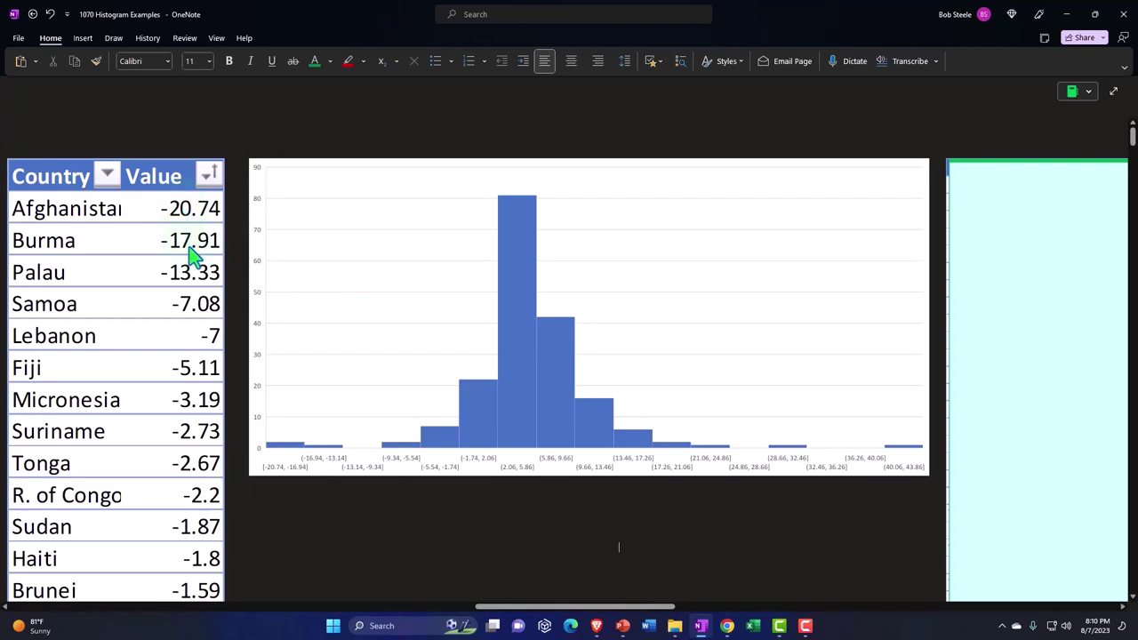
pyautogui.scroll(-9, 190, 255)
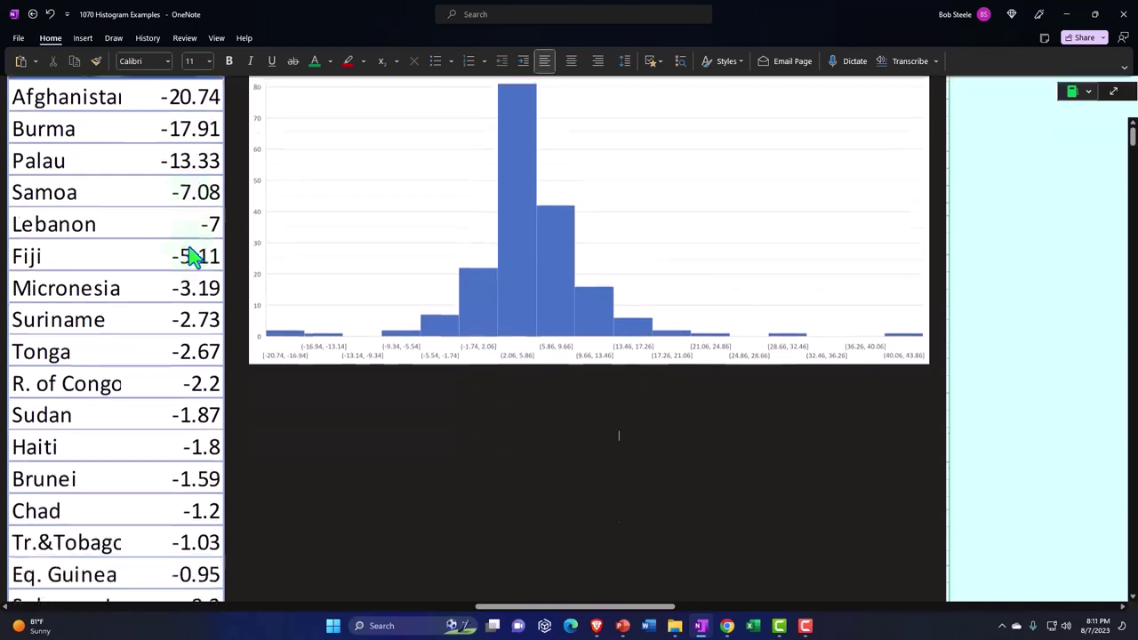
pyautogui.scroll(-8, 191, 256)
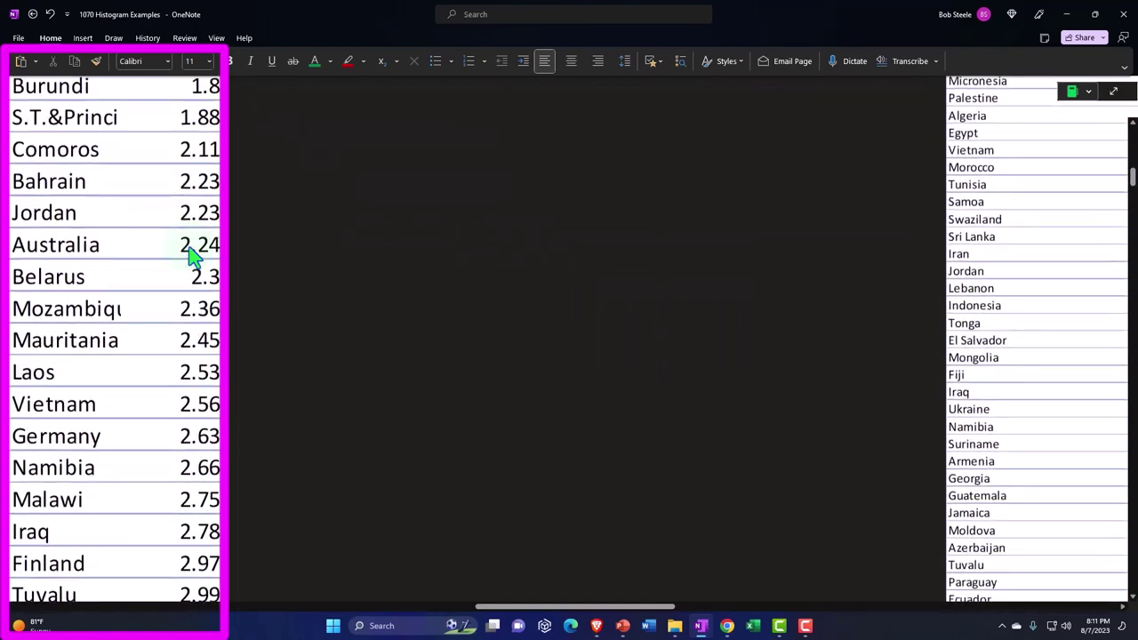
pyautogui.scroll(16, 190, 255)
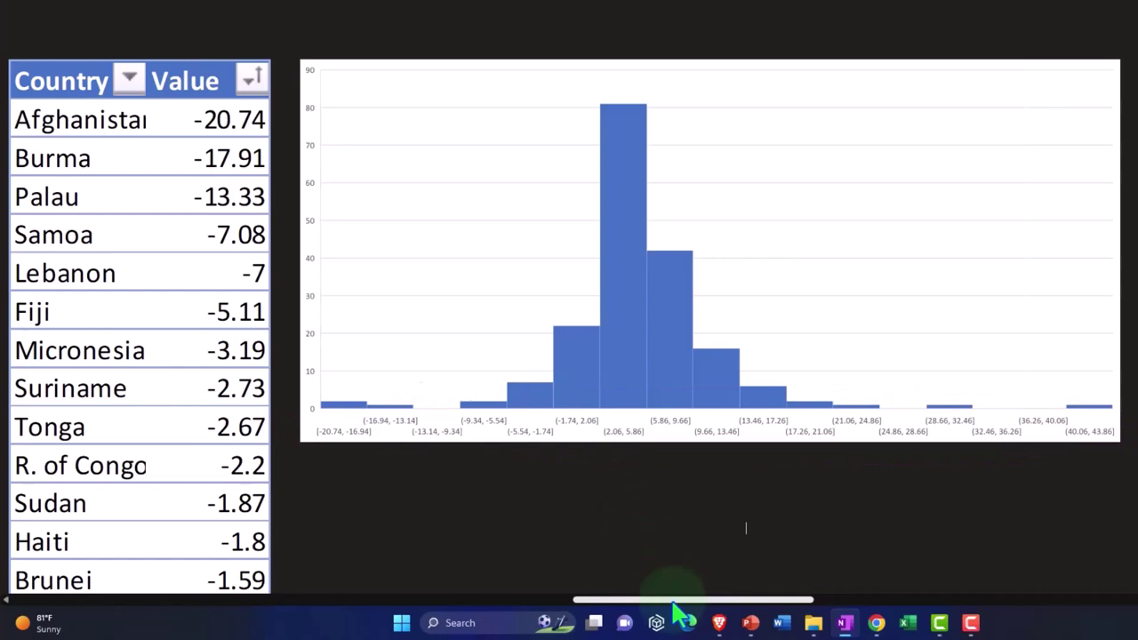
pyautogui.moveTo(676, 603); pyautogui.dragTo(836, 612)
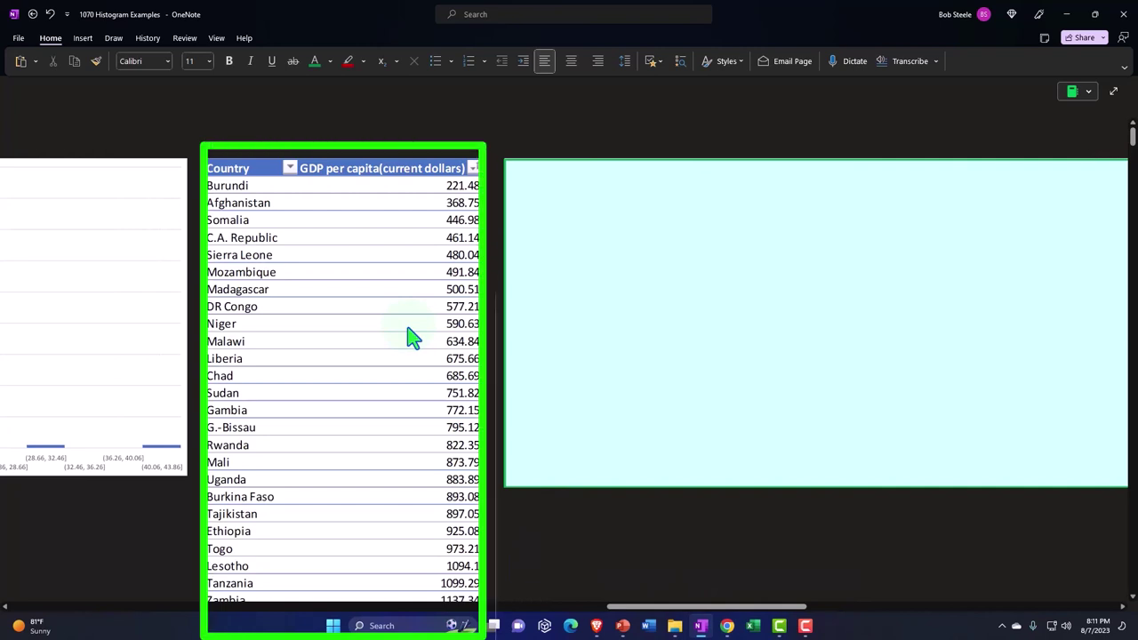
# - Render the GDP per capita histogram with 17,000-wide bins starting at 221.48
pyautogui.moveTo(706, 608); pyautogui.dragTo(733, 614)
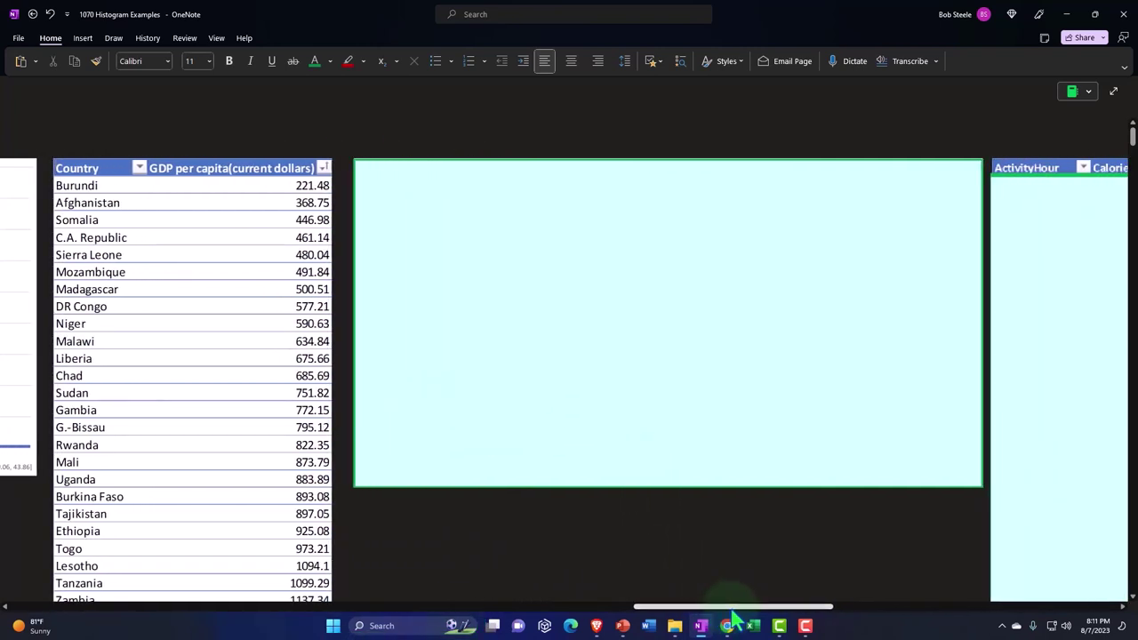
pyautogui.click(521, 333)
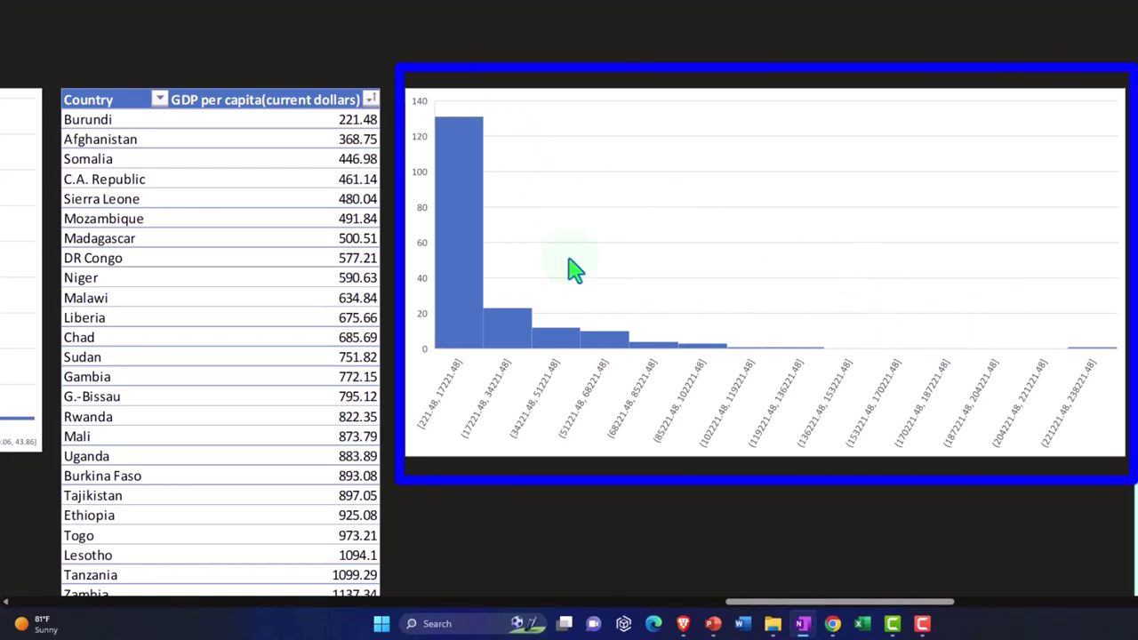
pyautogui.scroll(-2, 363, 157)
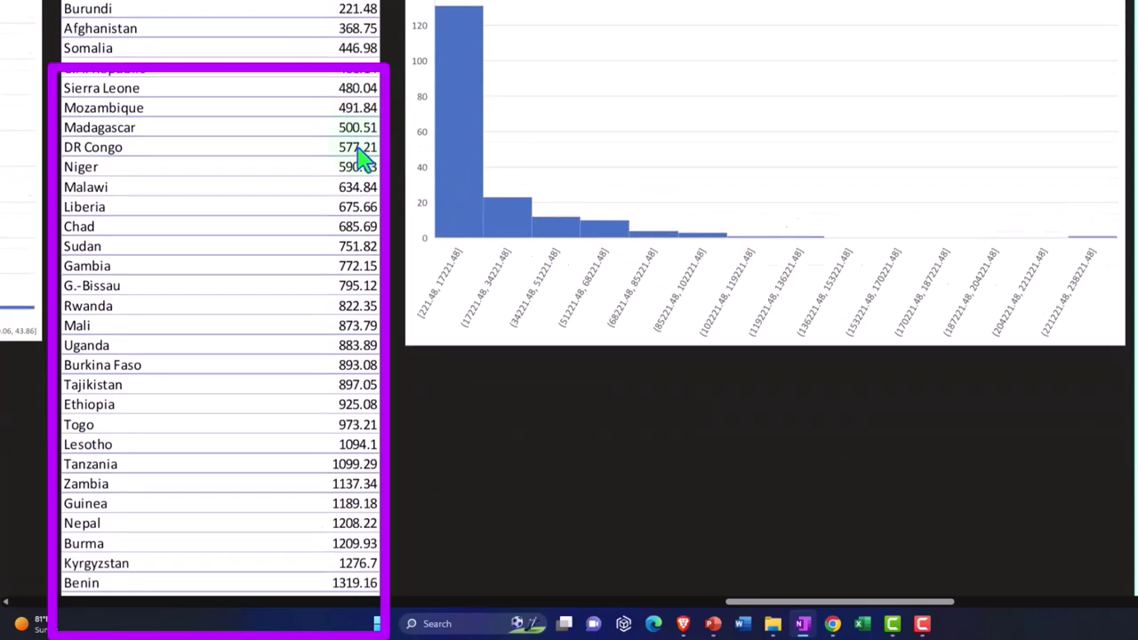
pyautogui.scroll(-20, 363, 157)
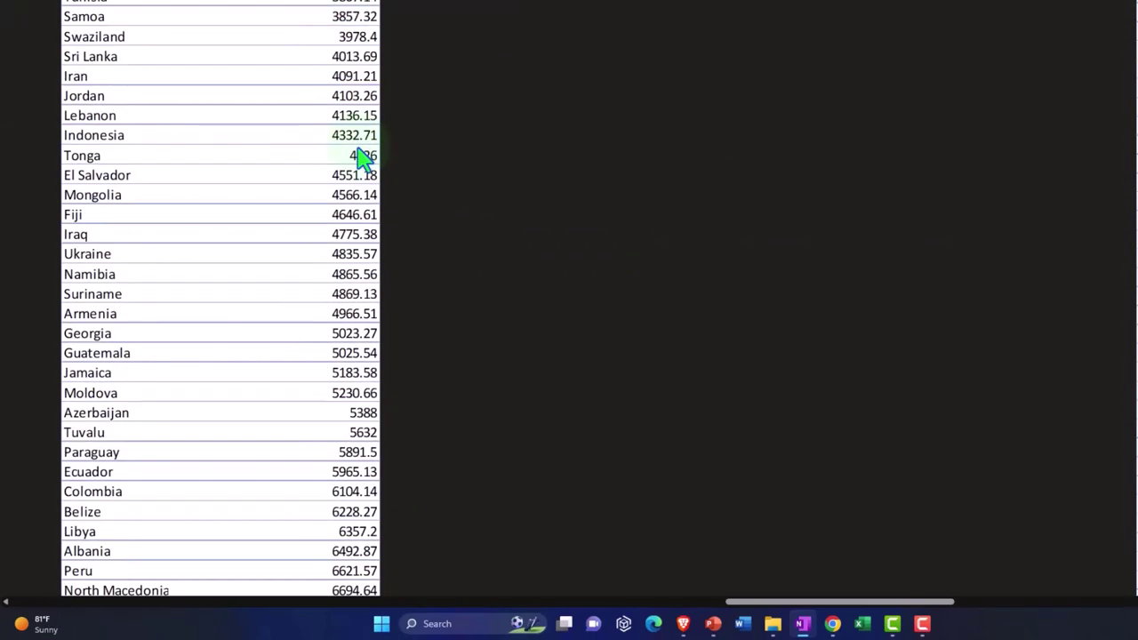
pyautogui.scroll(20, 364, 157)
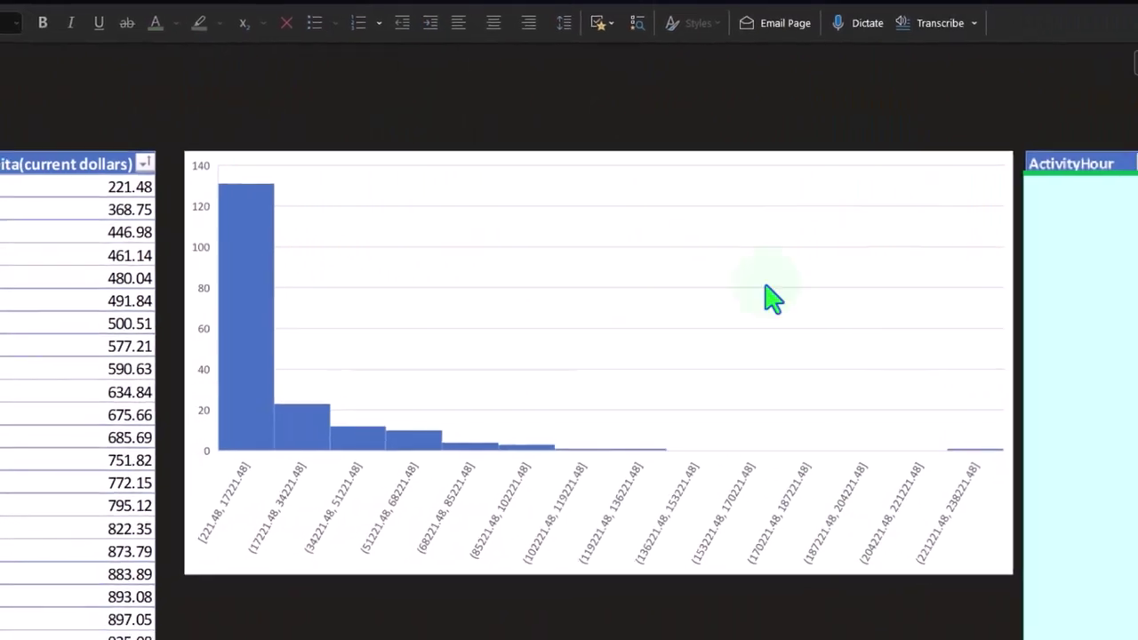
# - Scroll past the GDP histogram to the ActivityHour/Calories table and its empty placeholder
pyautogui.scroll(-10, 169, 463)
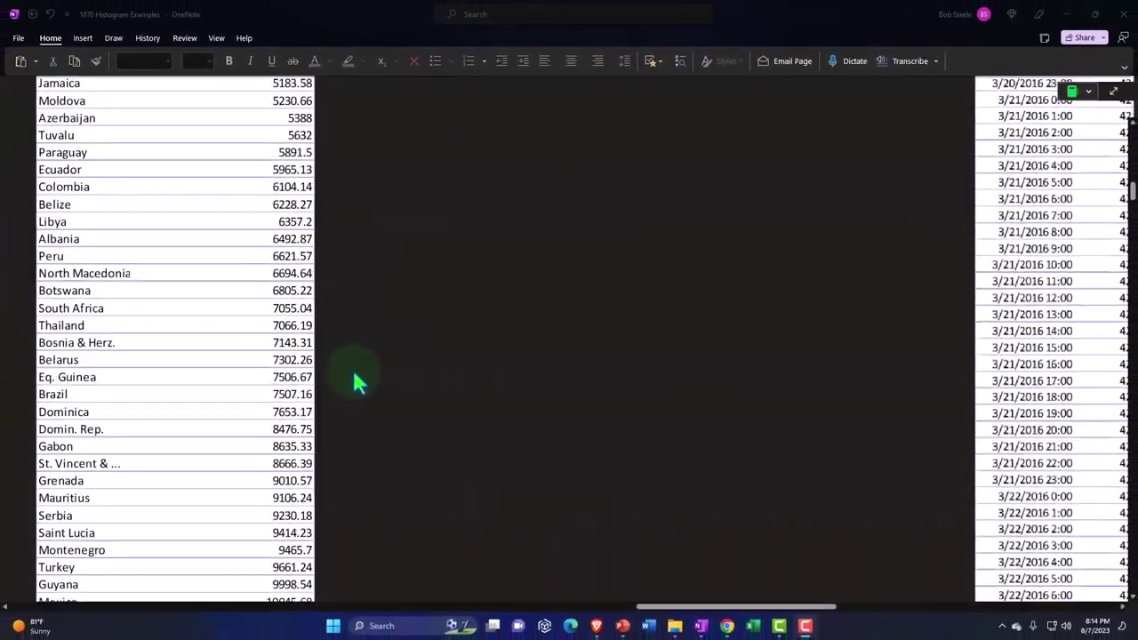
pyautogui.scroll(-15, 354, 383)
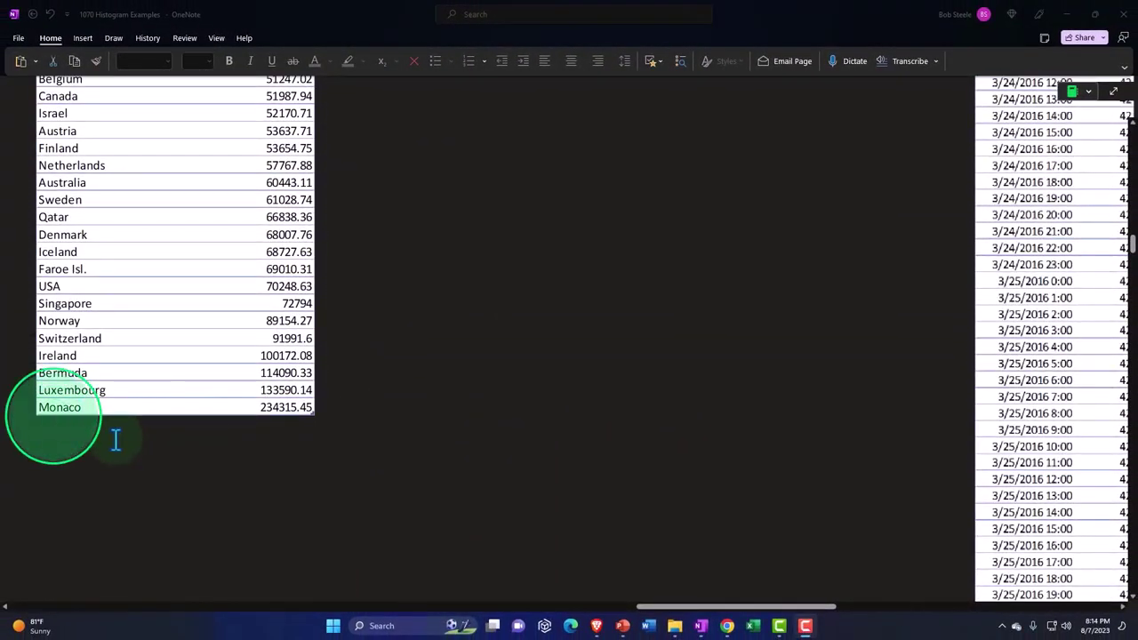
pyautogui.scroll(10, 450, 442)
pyautogui.scroll(15, 450, 442)
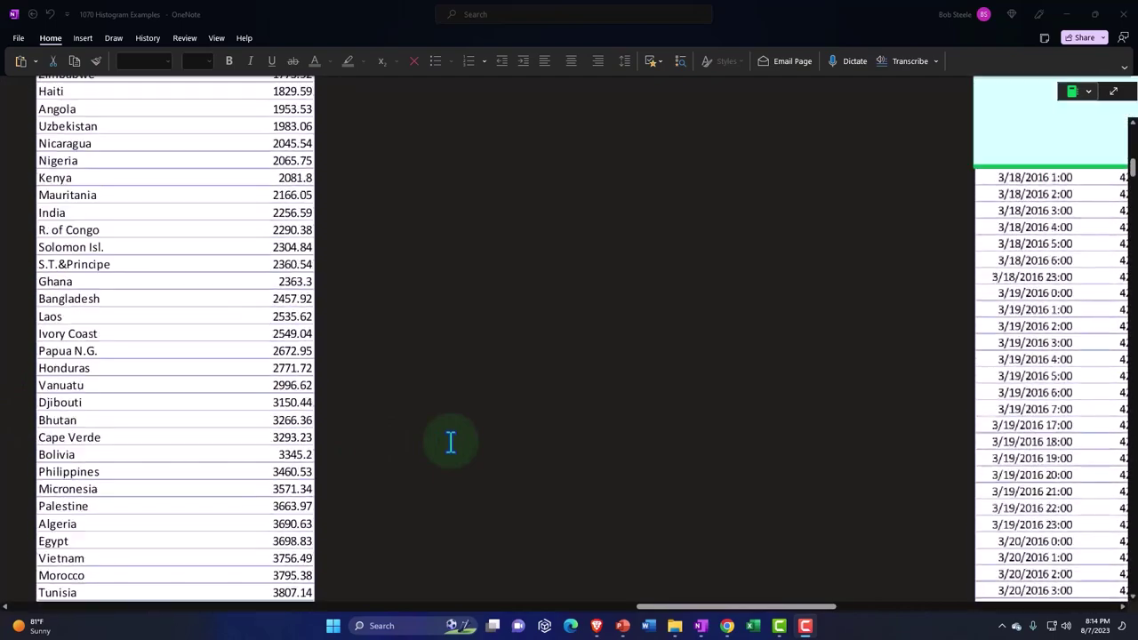
pyautogui.moveTo(722, 610); pyautogui.dragTo(826, 612)
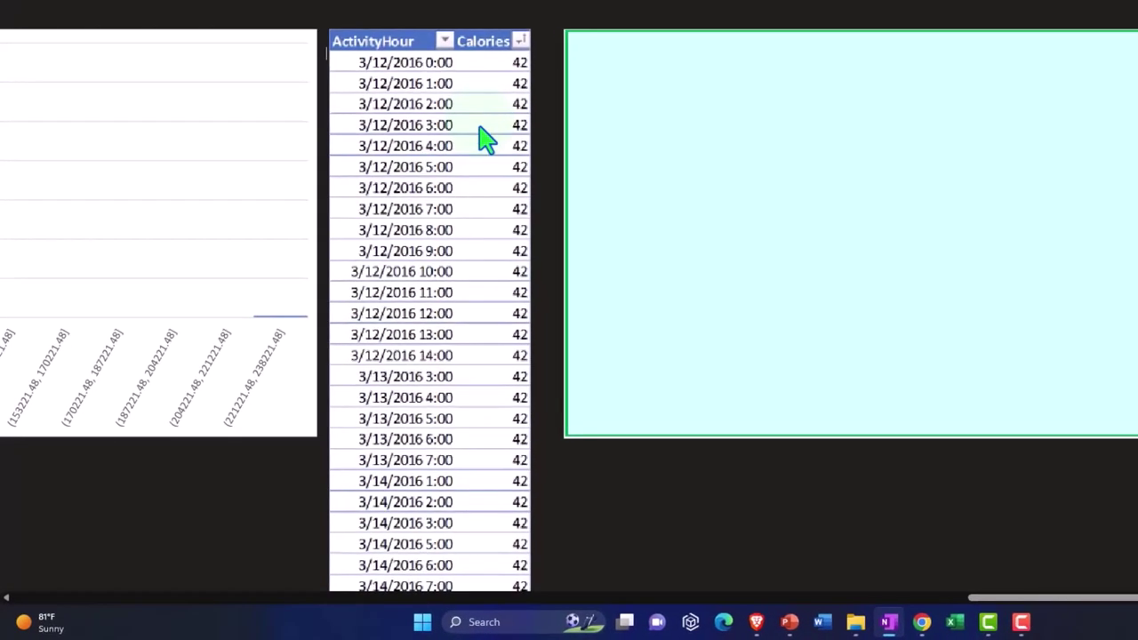
# - Scroll down the ActivityHour/Calories table beside its histogram with 7.2-wide bins from 42
pyautogui.scroll(-20, 485, 138)
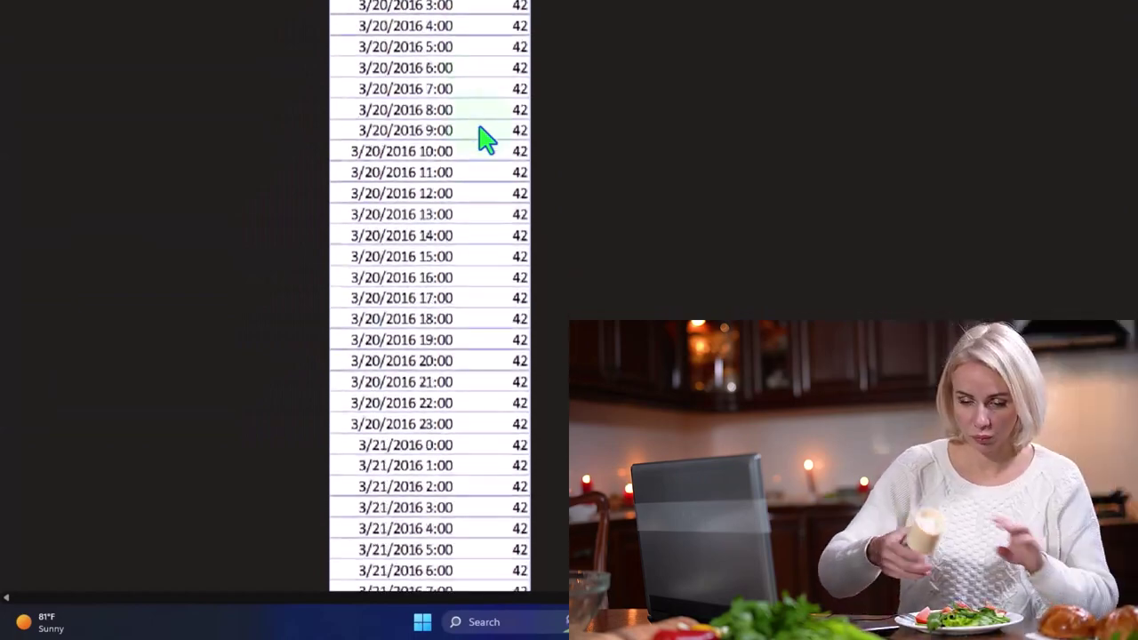
pyautogui.scroll(-20, 480, 129)
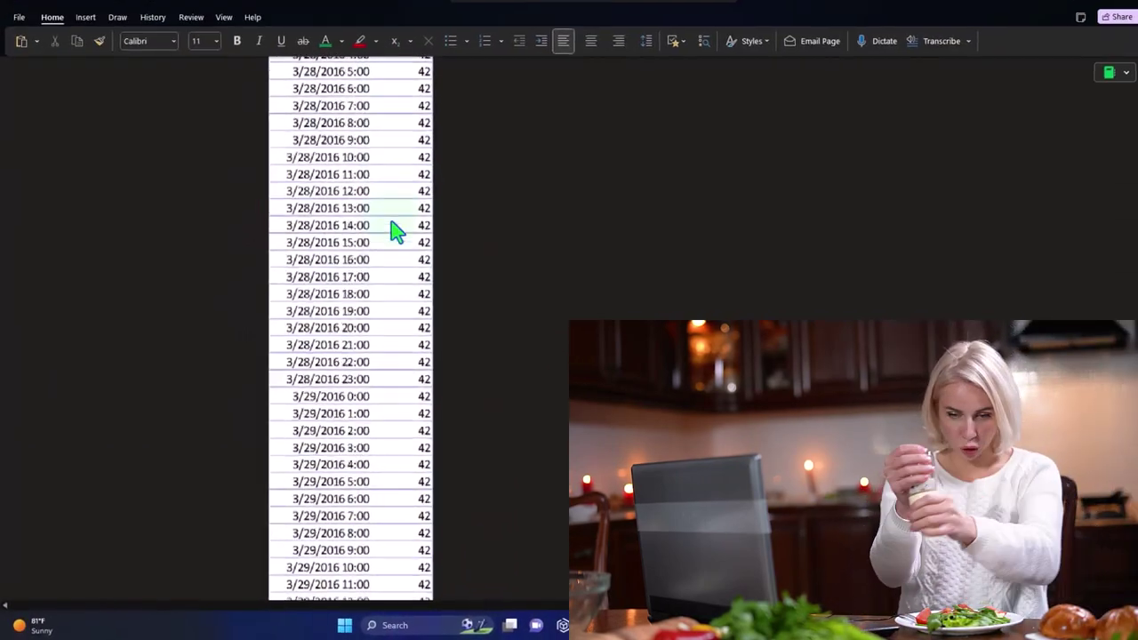
pyautogui.scroll(-20, 395, 231)
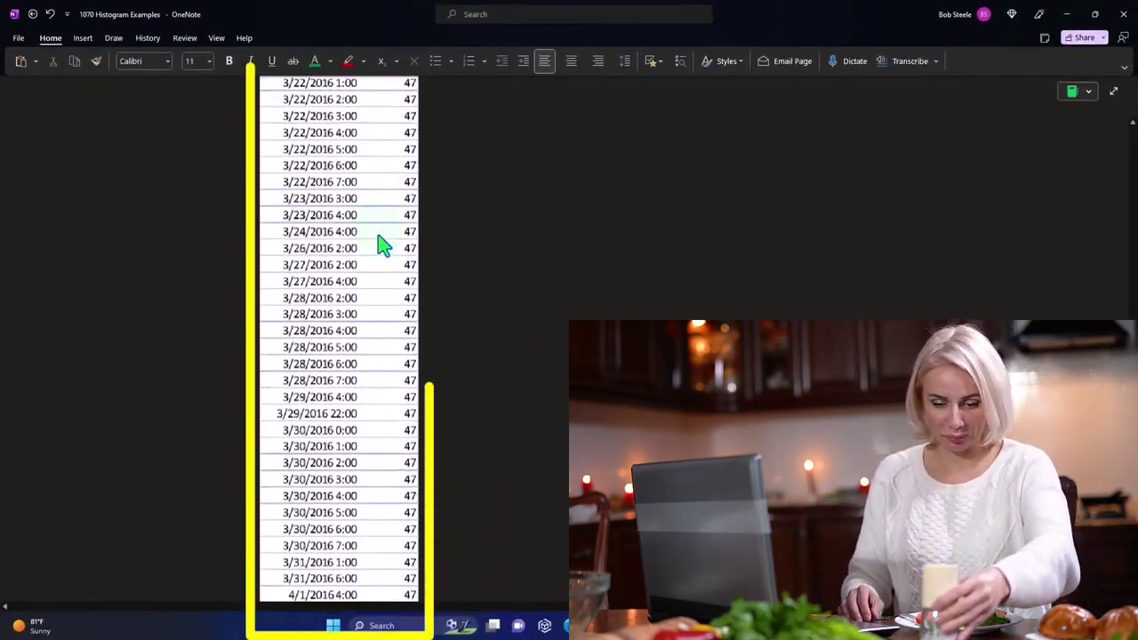
pyautogui.scroll(-20, 383, 247)
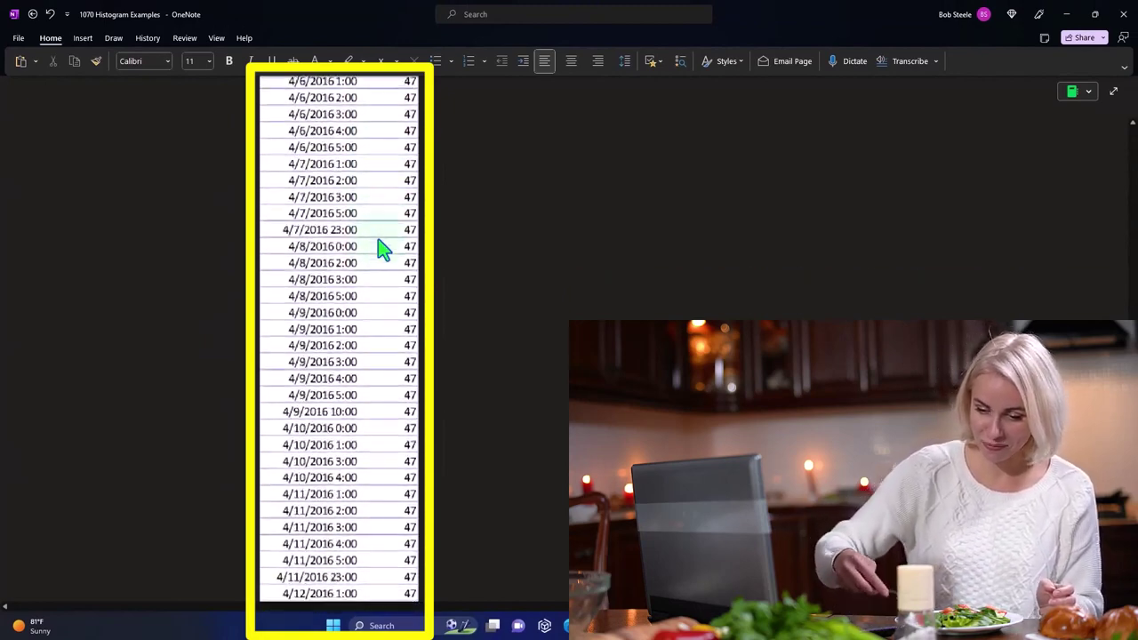
pyautogui.scroll(-10, 382, 246)
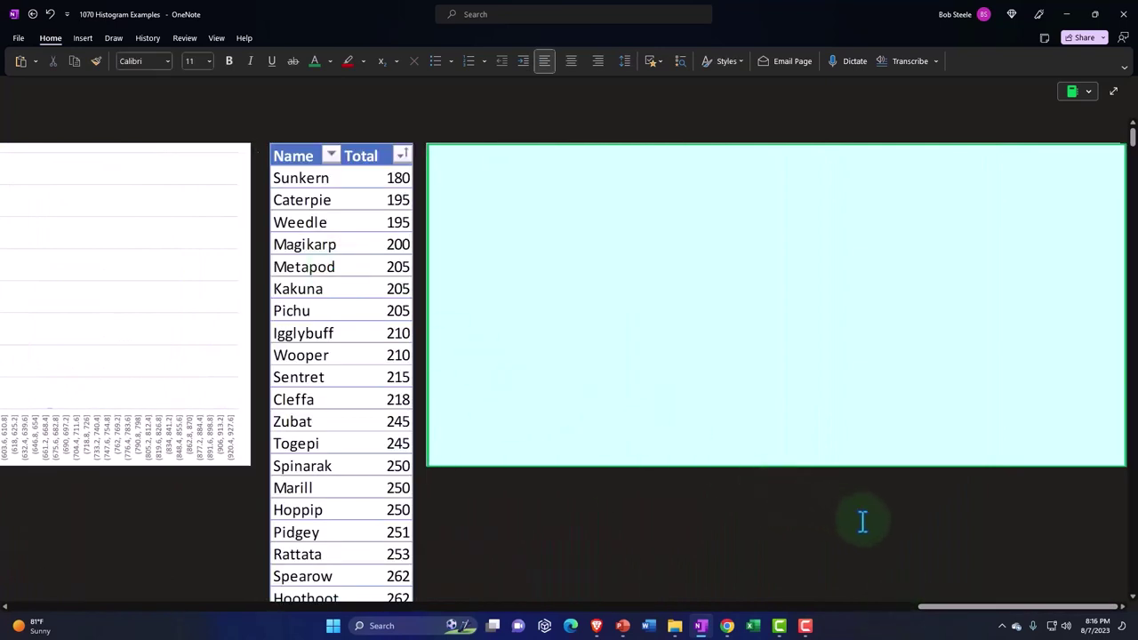
# - Paste the Pokémon Total histogram with 61-wide bins, [180, 241] to (668, 729], into the placeholder
pyautogui.click(822, 411)
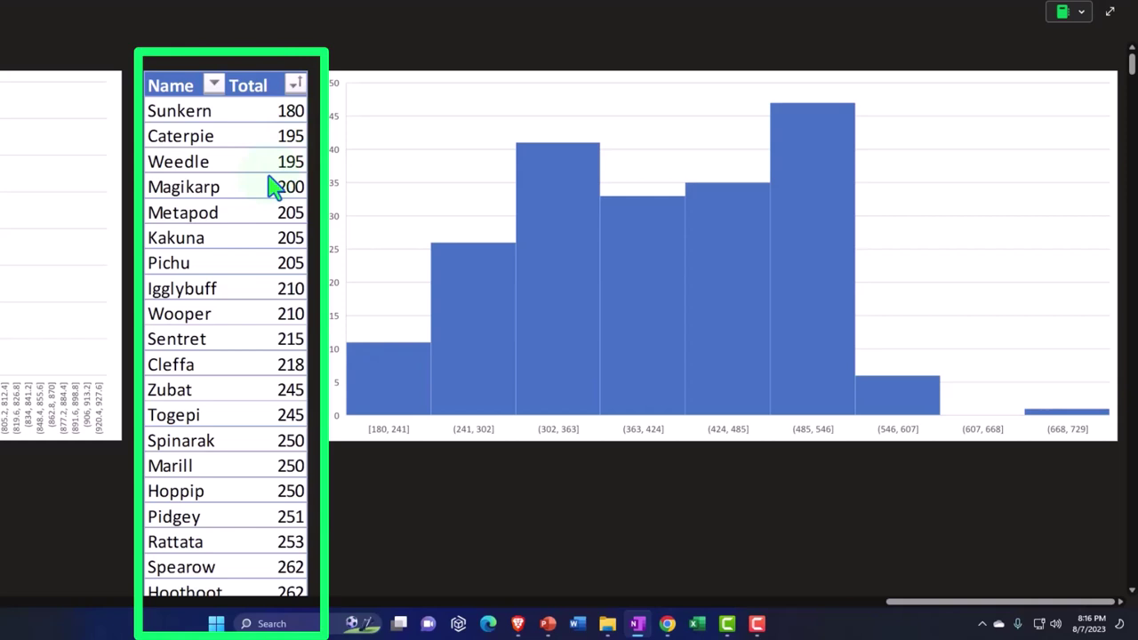
pyautogui.scroll(-2, 267, 194)
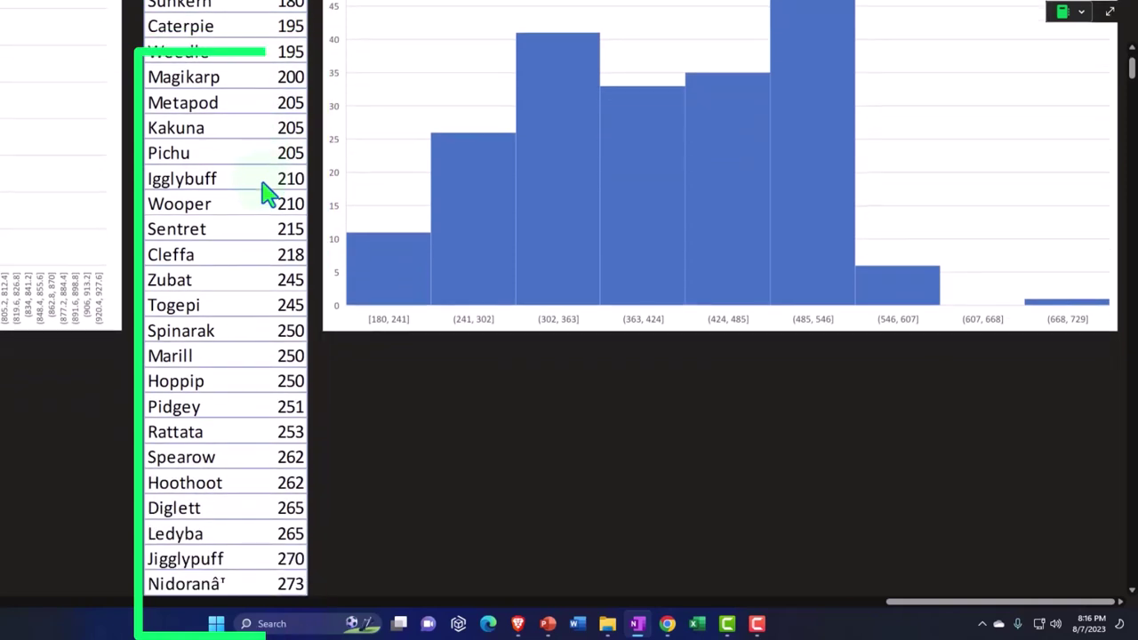
pyautogui.scroll(-10, 267, 194)
pyautogui.scroll(-9, 266, 194)
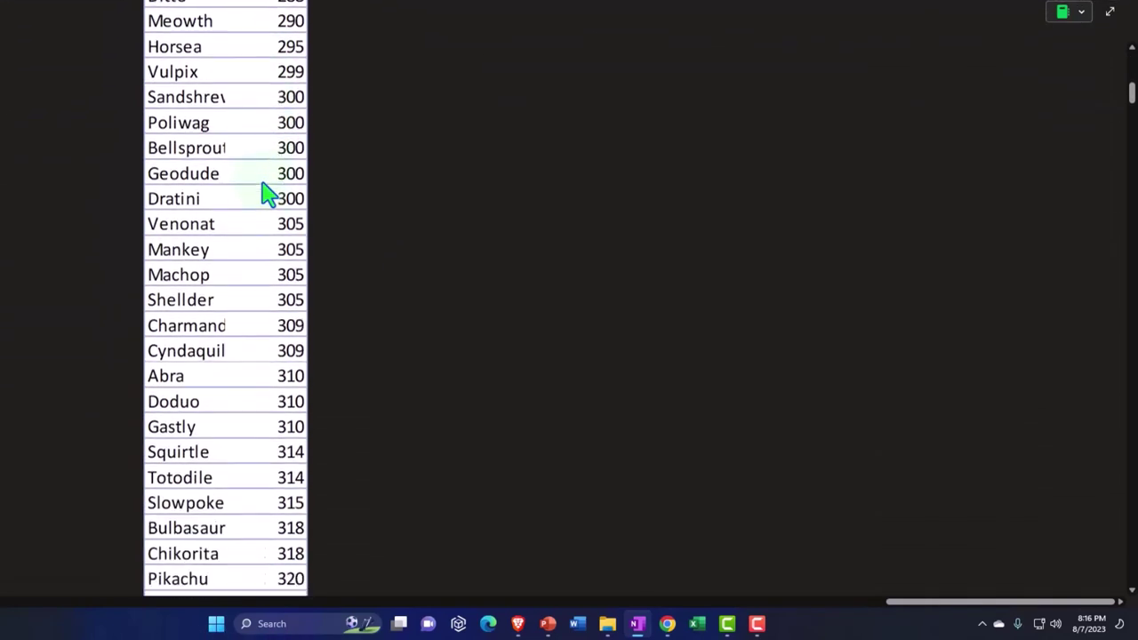
pyautogui.scroll(-12, 267, 194)
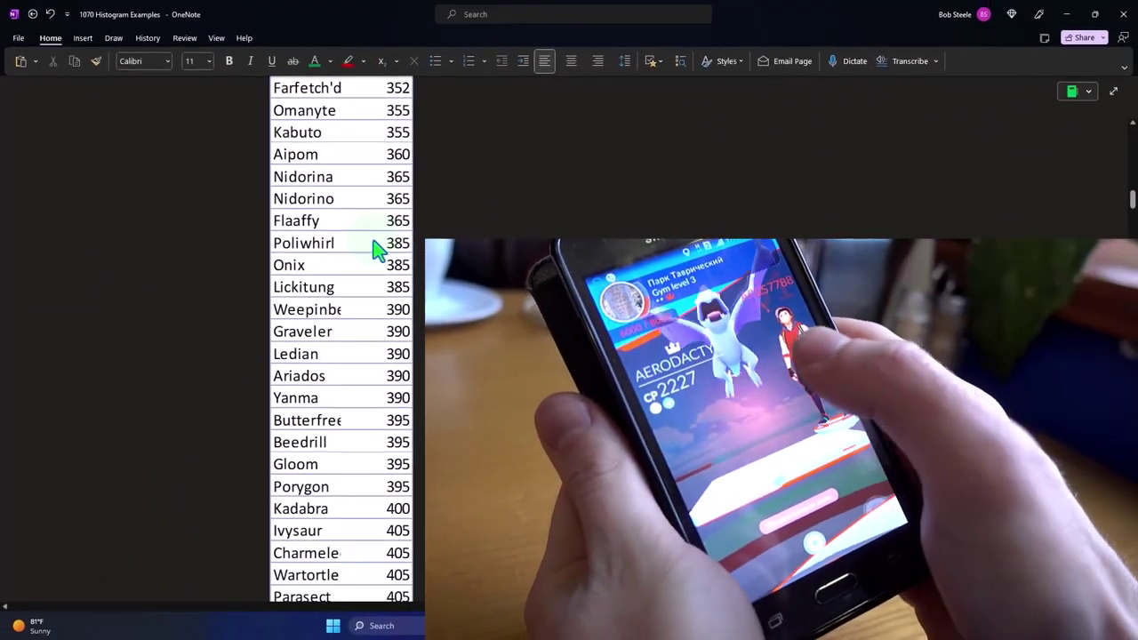
pyautogui.scroll(-4, 378, 252)
pyautogui.scroll(-8, 378, 252)
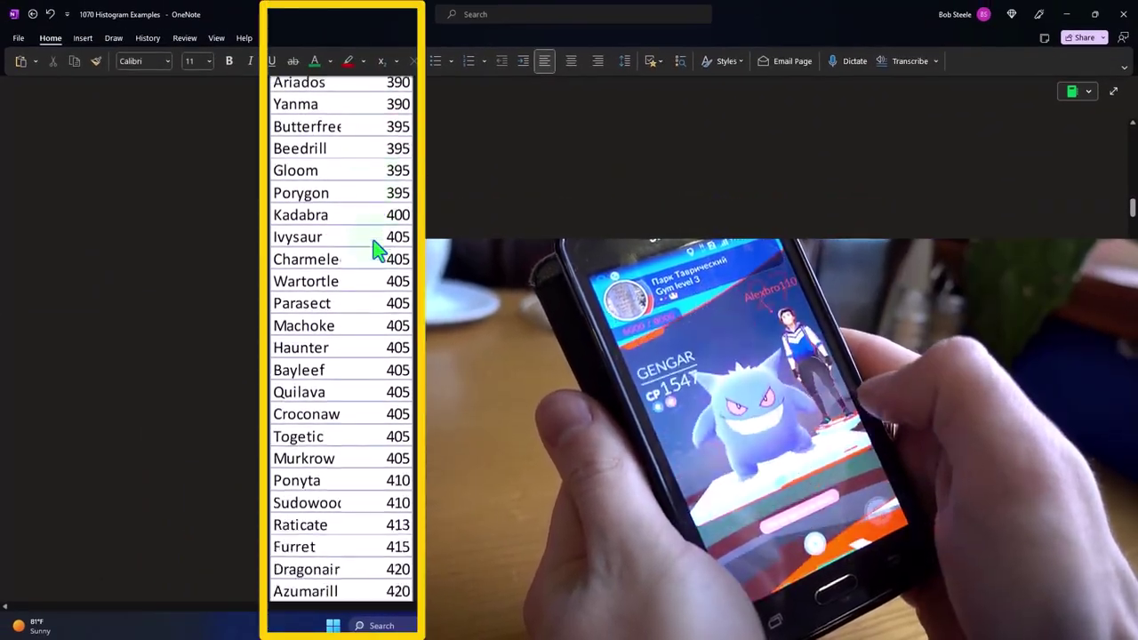
pyautogui.scroll(1, 378, 251)
pyautogui.scroll(20, 378, 252)
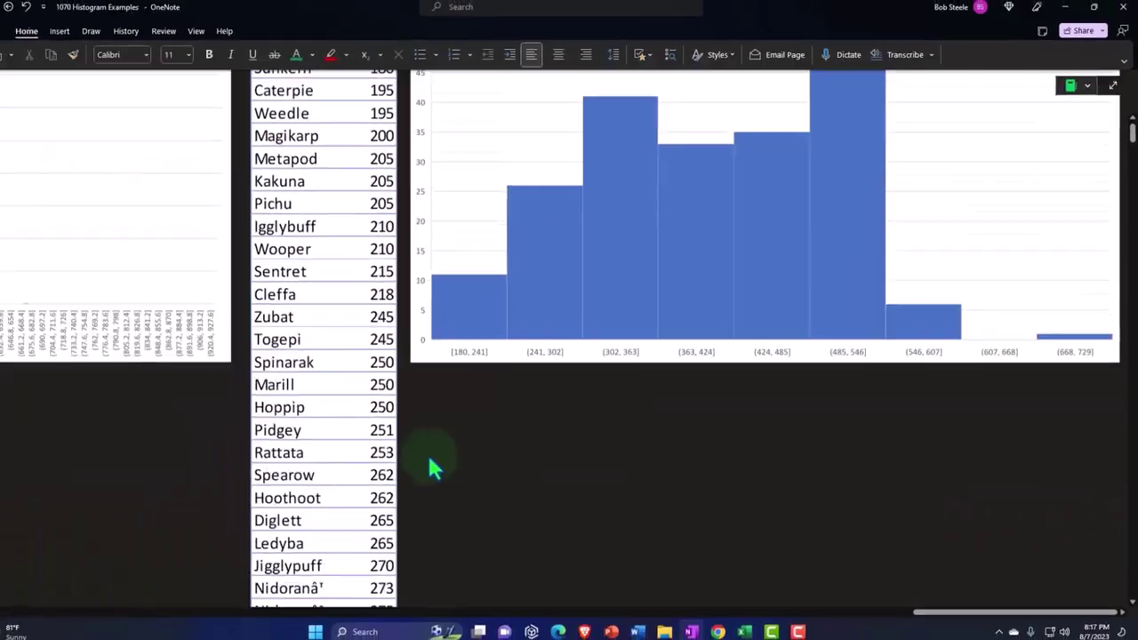
pyautogui.scroll(-10, 435, 458)
pyautogui.scroll(-20, 443, 456)
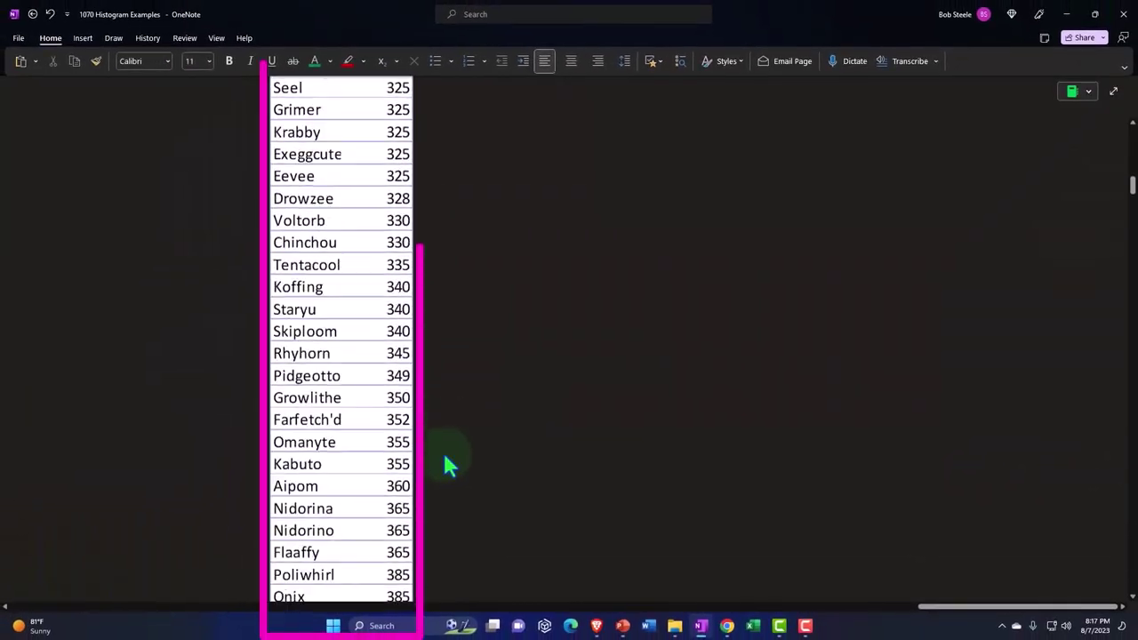
pyautogui.scroll(-20, 443, 456)
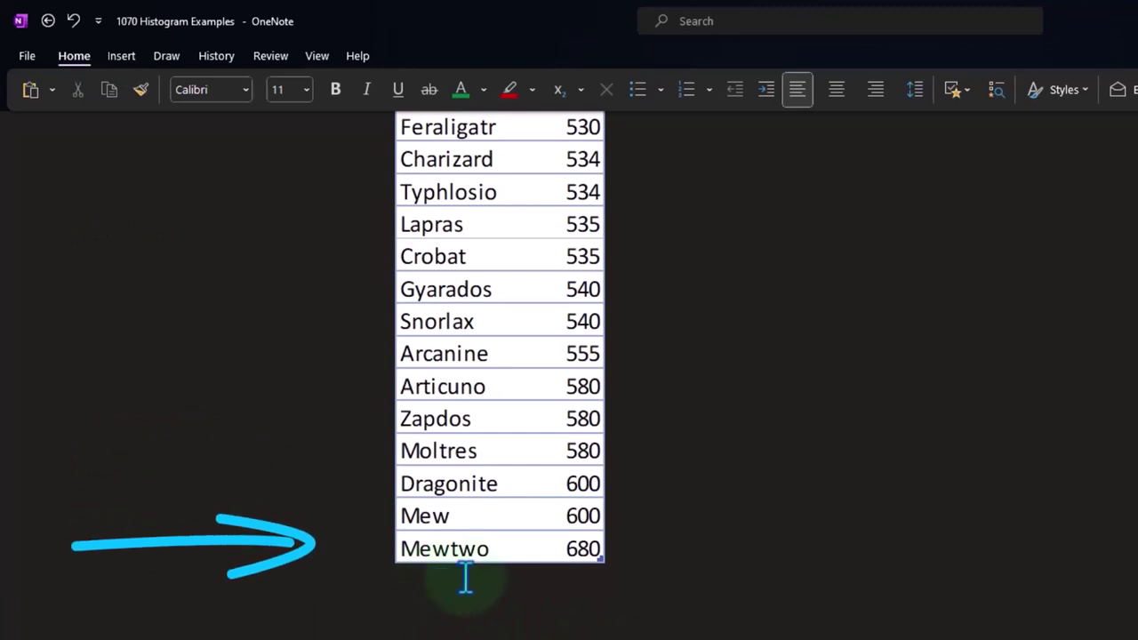
pyautogui.scroll(10, 699, 579)
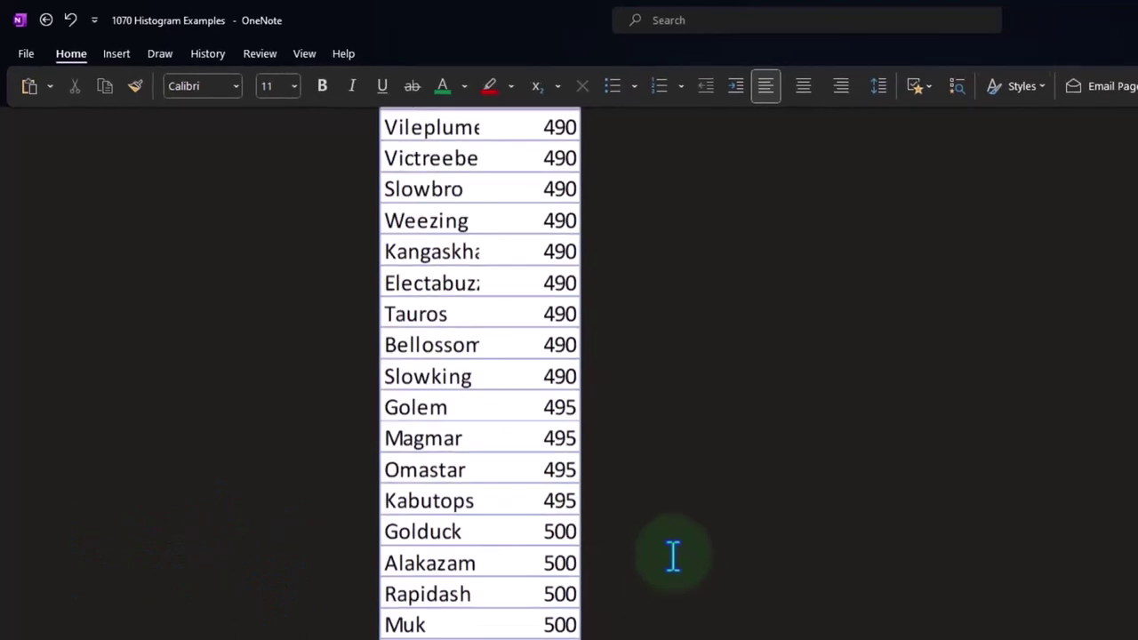
pyautogui.scroll(20, 674, 557)
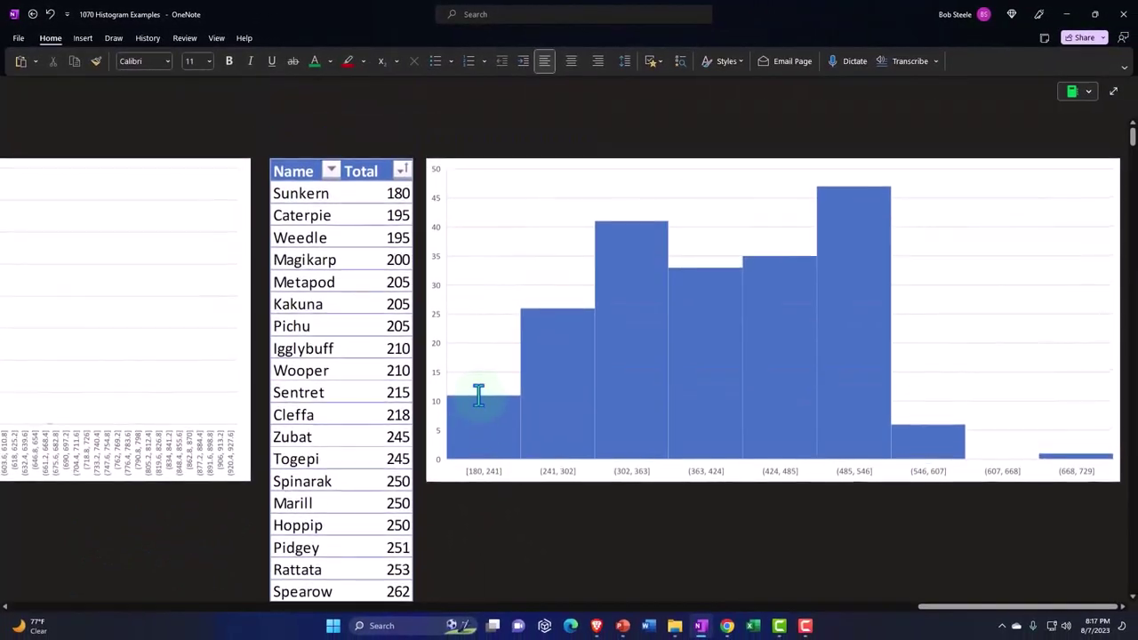